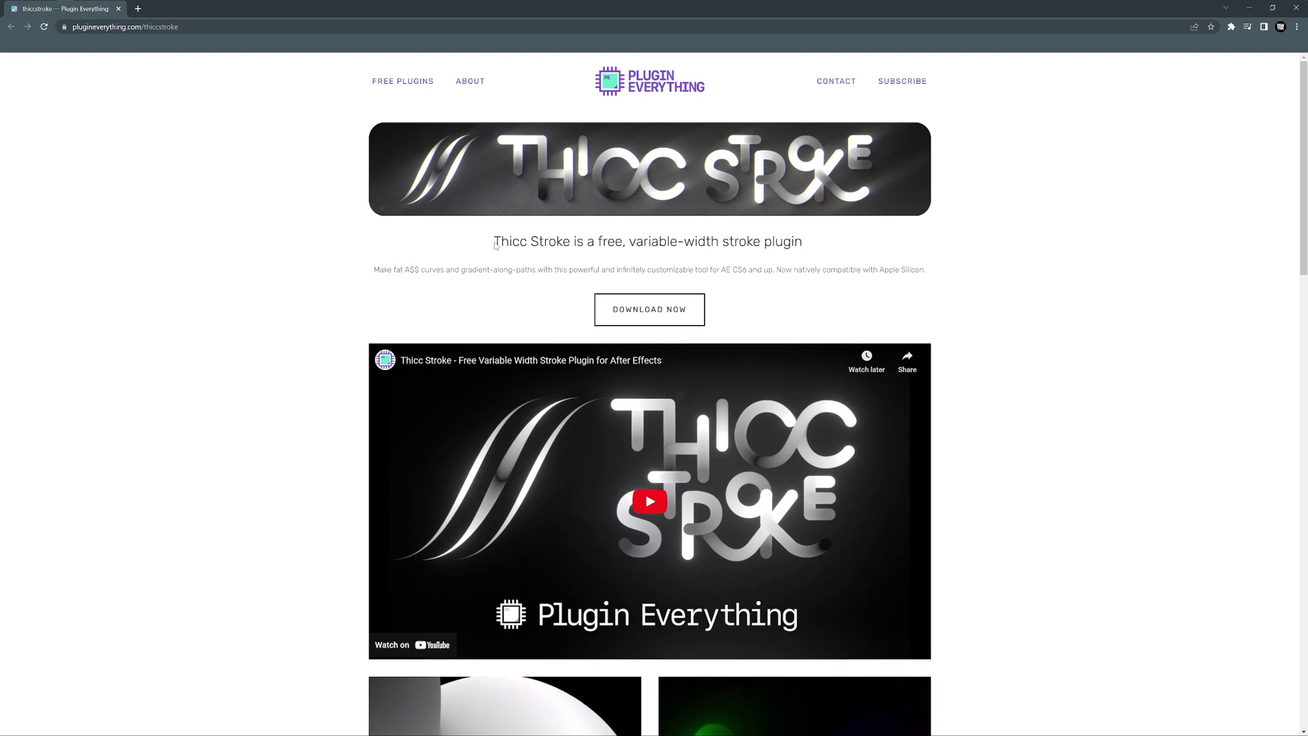
Highlight the Thicc Stroke name in the Plugin Everything page heading.
left_click_drag(492, 242, 576, 243)
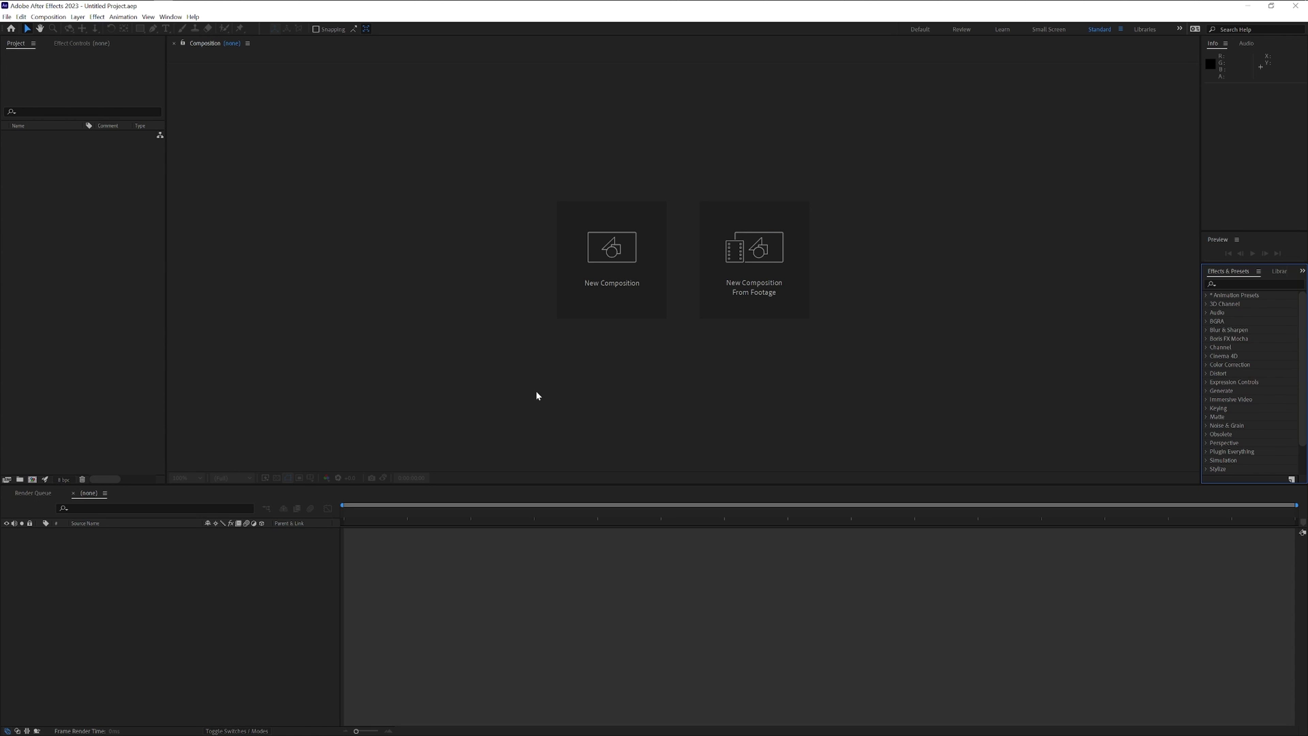
Make a composition called TXT at 1920 by 1080 pixels.
left_click(608, 260)
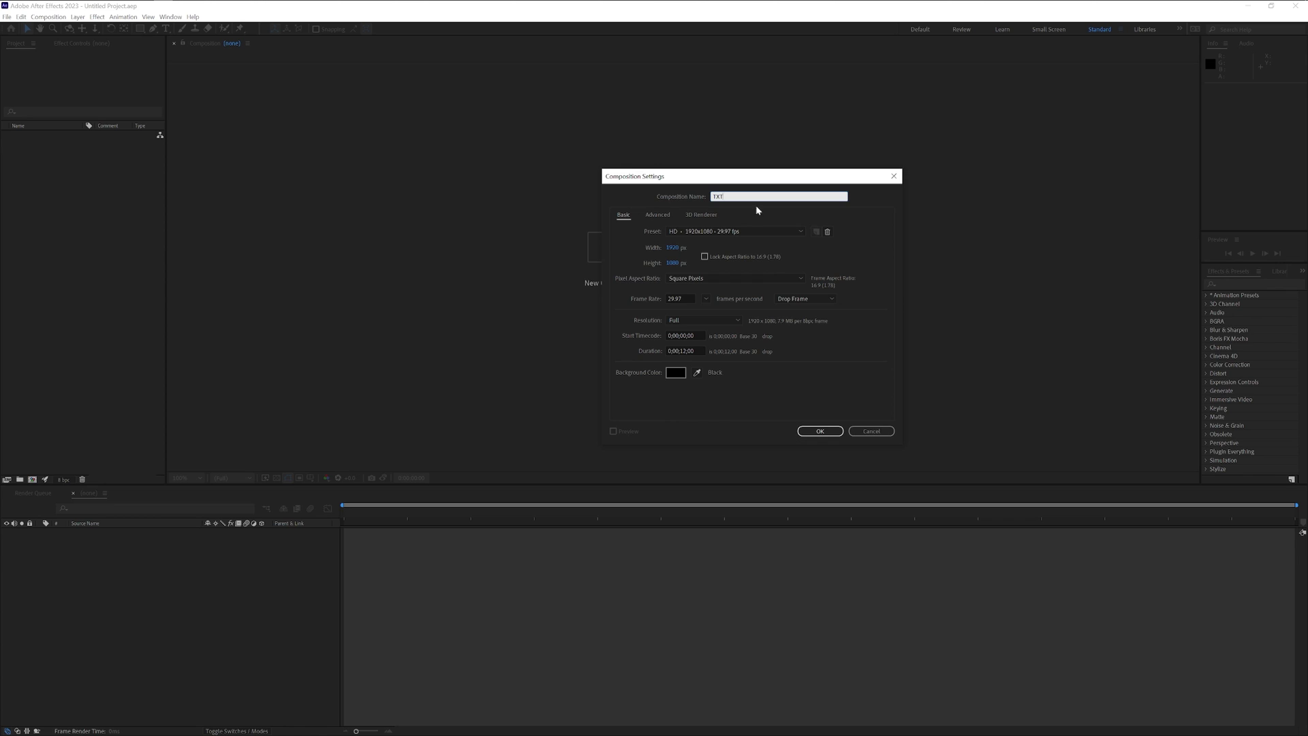
left_click(660, 253)
left_click(674, 250)
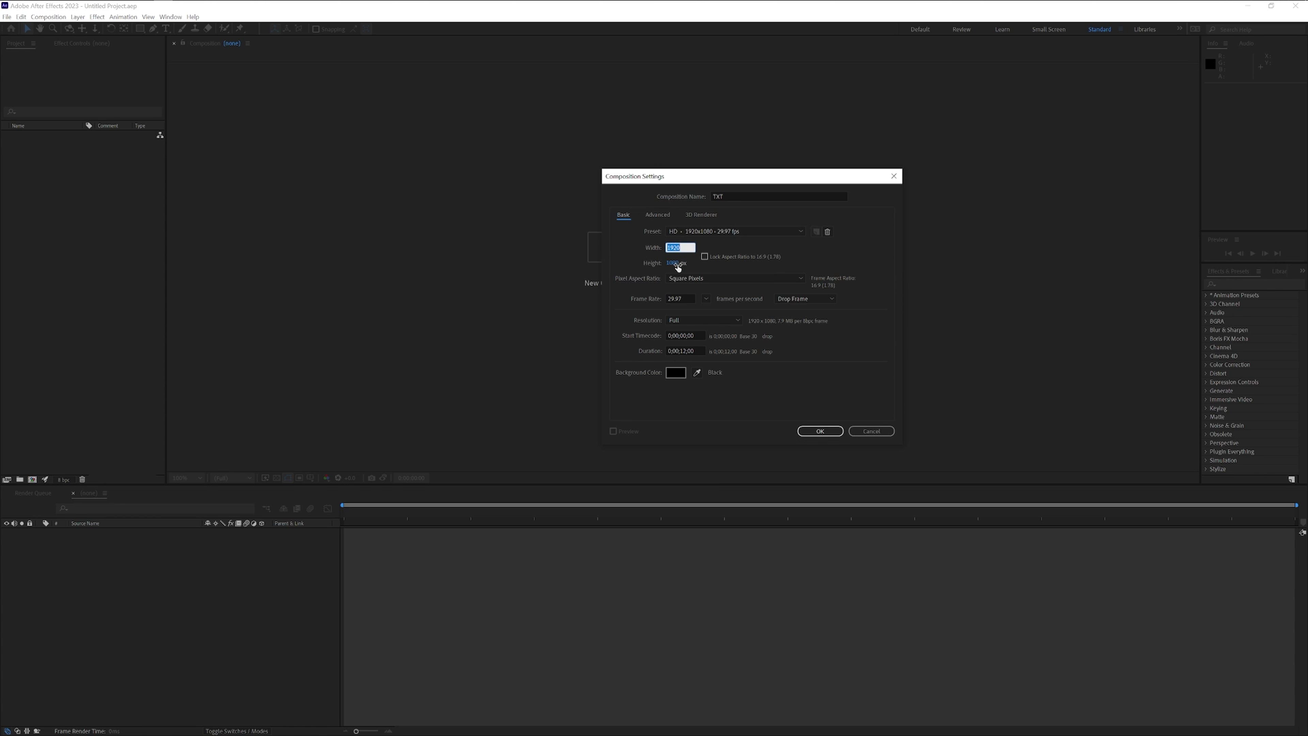
left_click(677, 263)
left_click(826, 430)
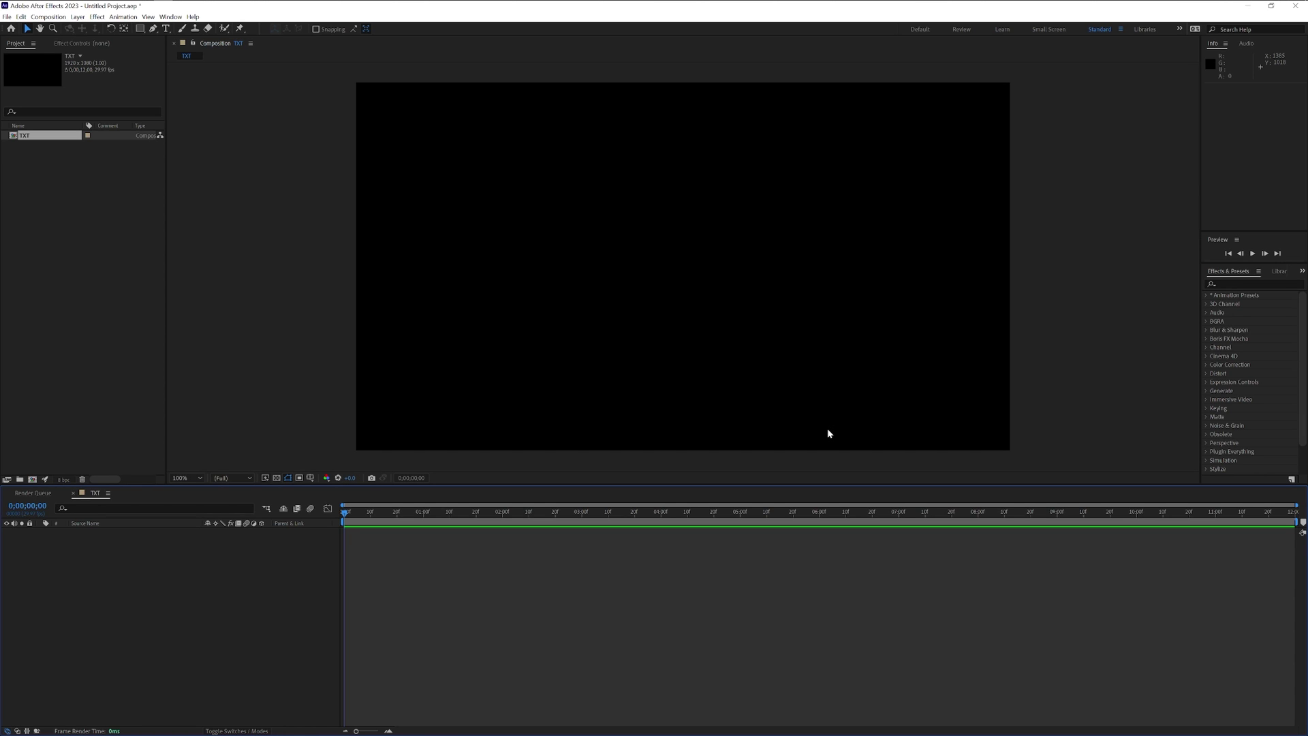
key("alt+Tab")
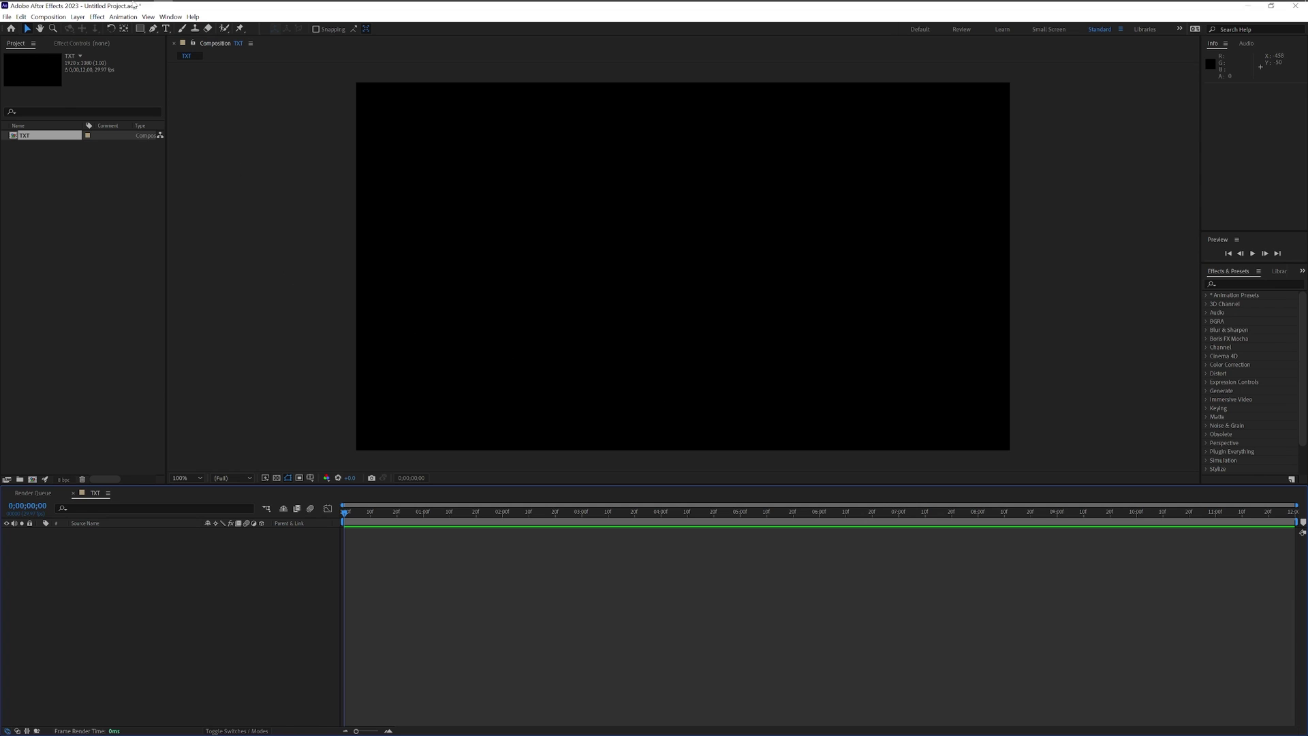
Inspect the panter artwork and confirm the artboard is 1920 px wide.
left_click_drag(319, 177, 309, 176)
left_click_drag(940, 202, 507, 436)
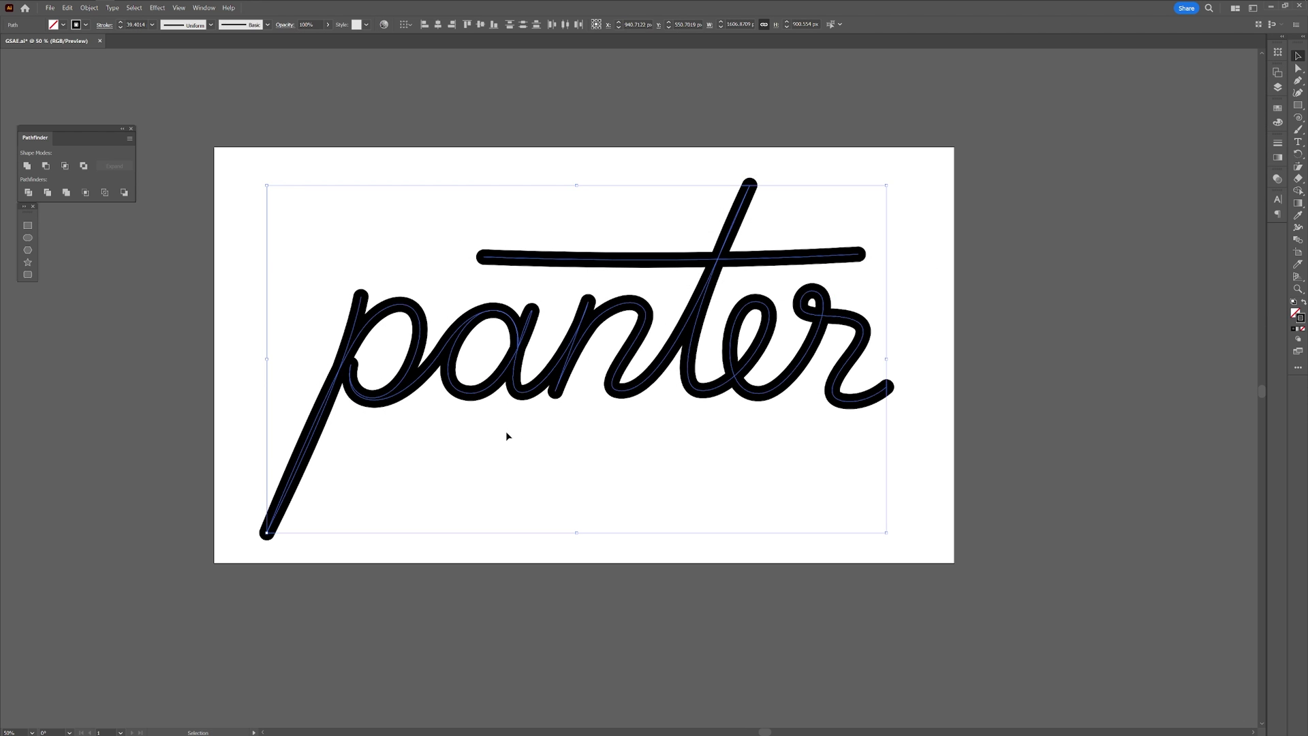
left_click(507, 436)
scroll(844, 479, "up", 1)
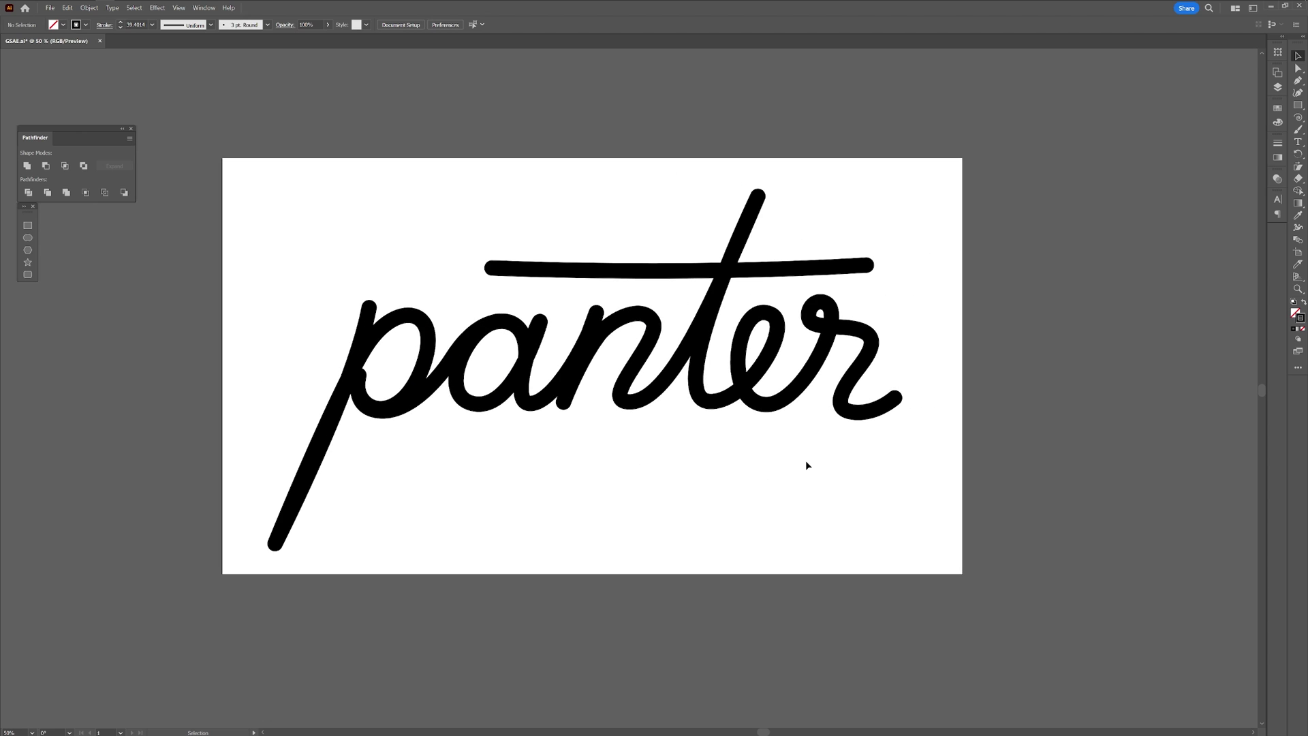
key("shift+o")
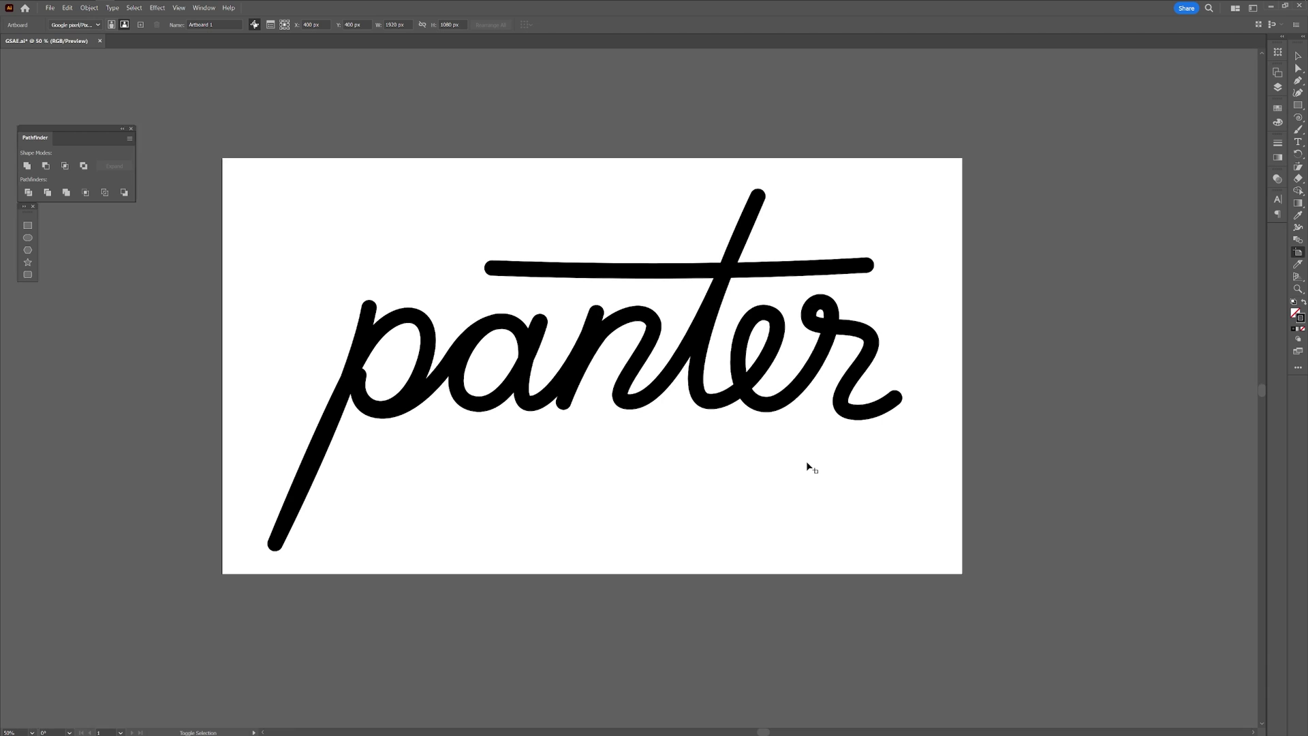
left_click(406, 23)
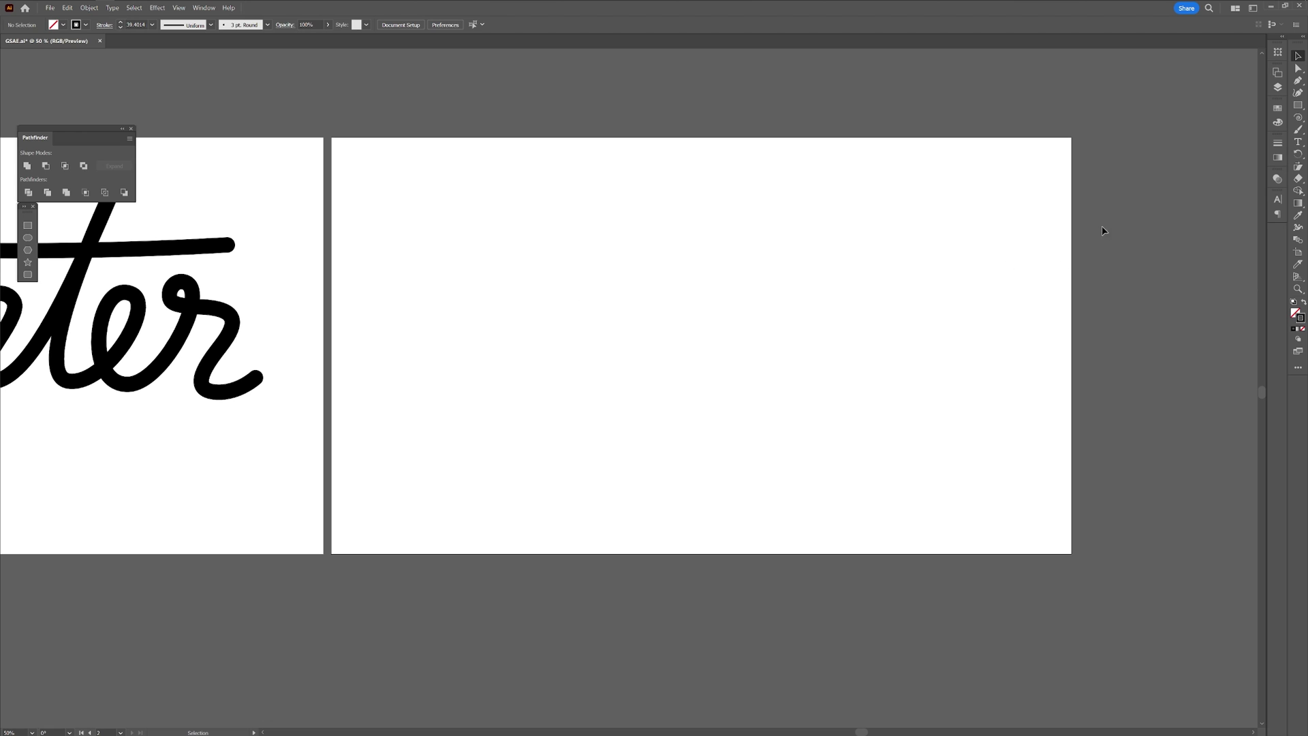
Draw a looping black pen stroke, then marquee-select all the panter lettering.
left_click(1298, 80)
left_click(1299, 317)
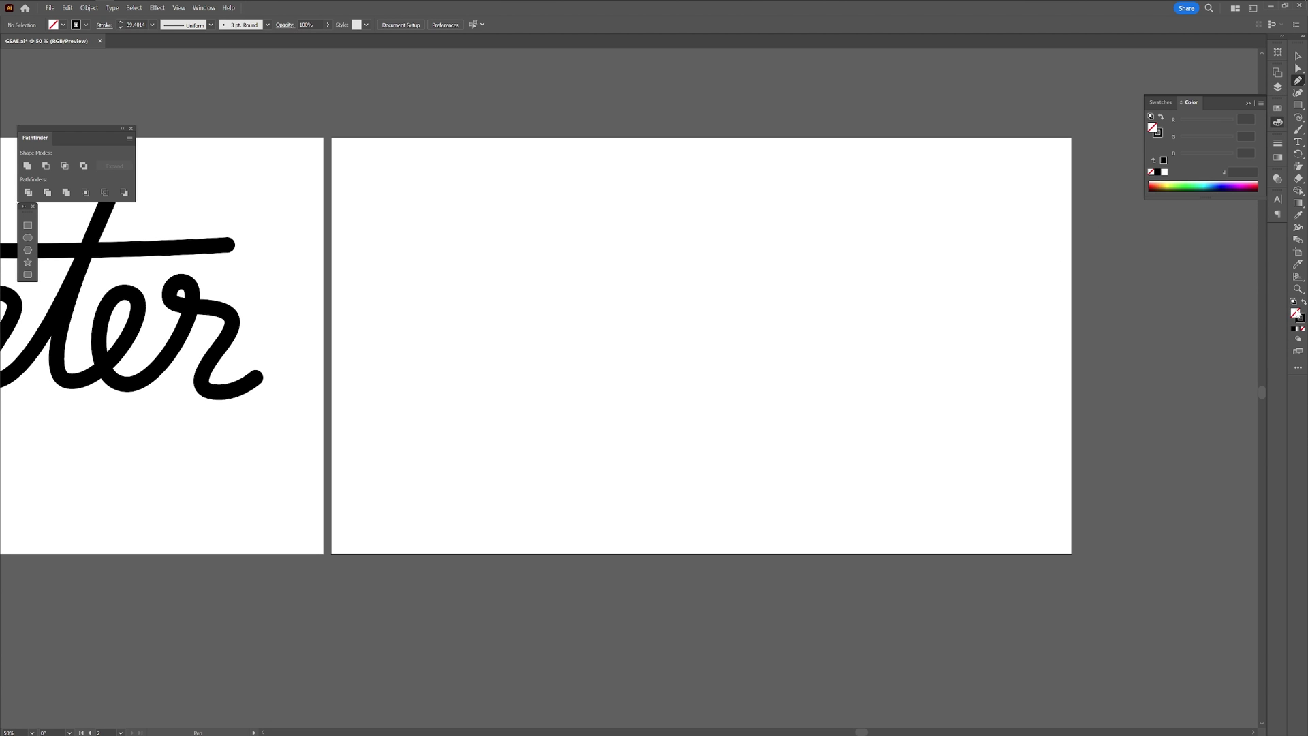
left_click(1300, 319)
left_click(1249, 104)
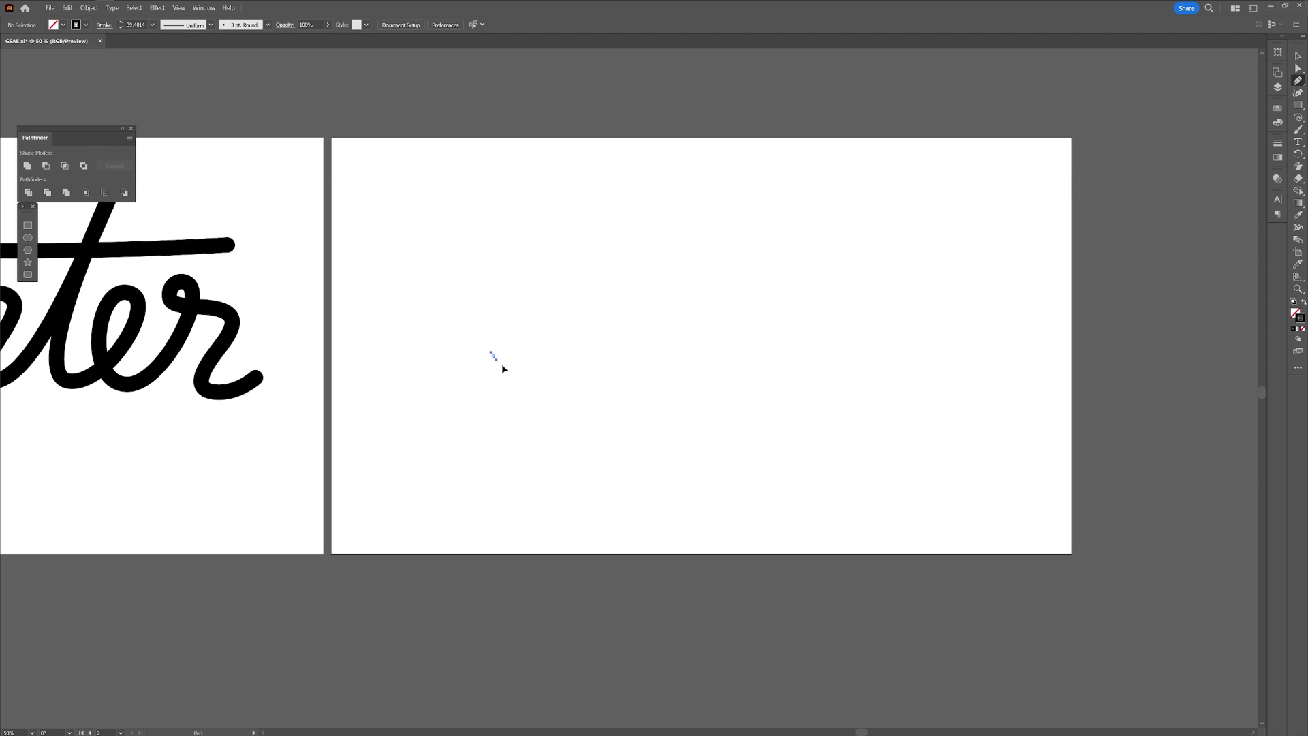
left_click_drag(493, 355, 521, 375)
left_click_drag(739, 353, 845, 292)
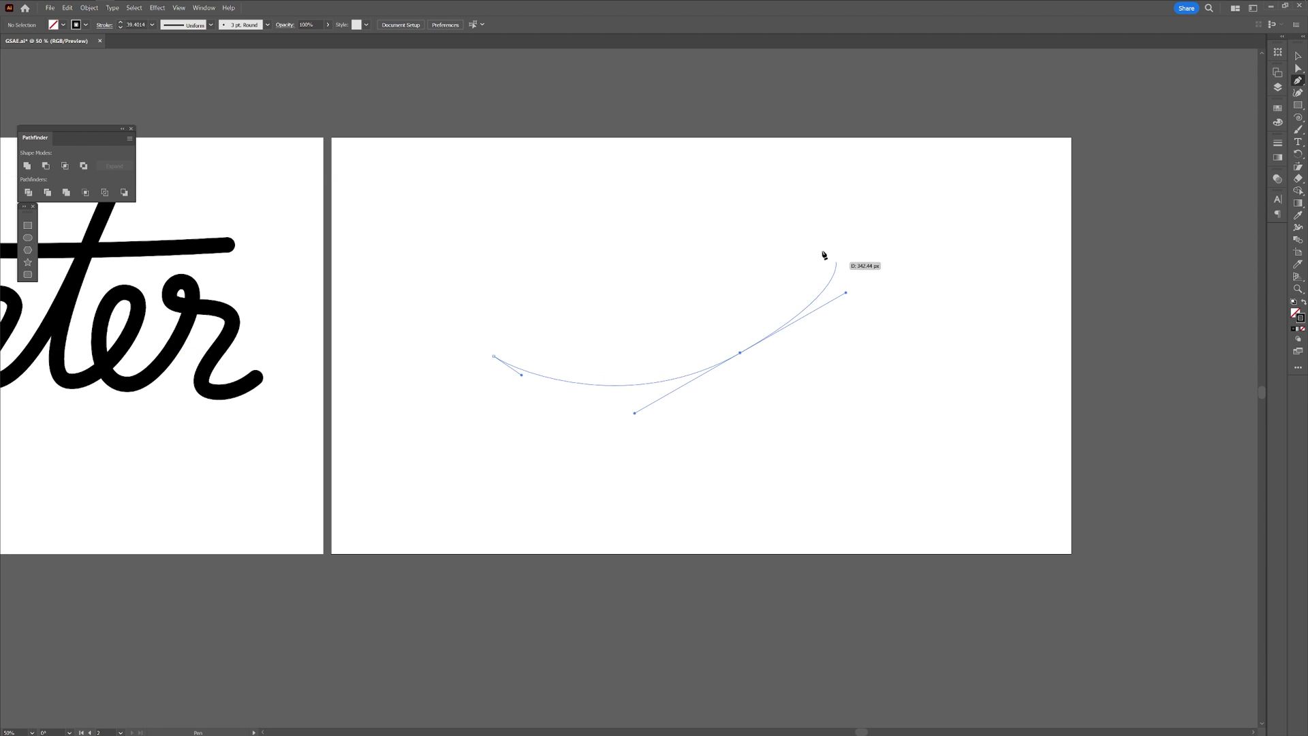
left_click_drag(650, 226, 741, 186)
left_click_drag(701, 461, 811, 469)
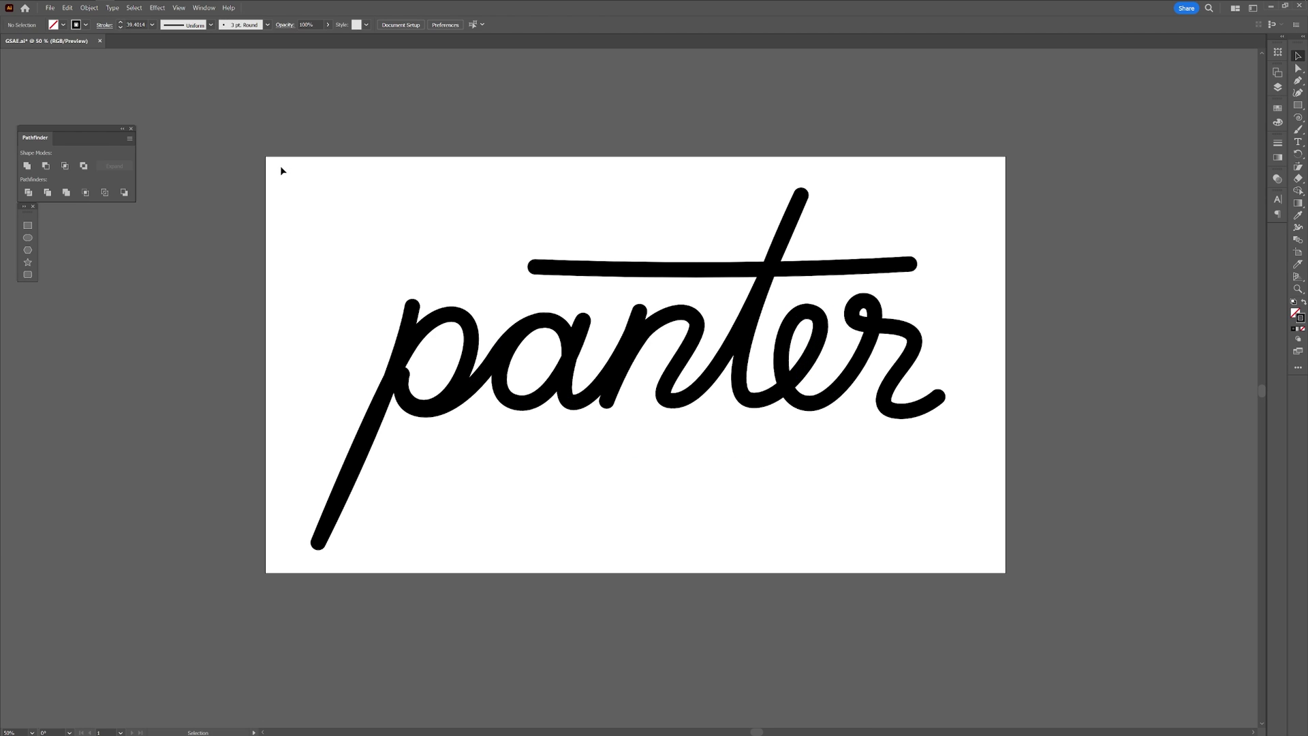
left_click_drag(281, 171, 973, 464)
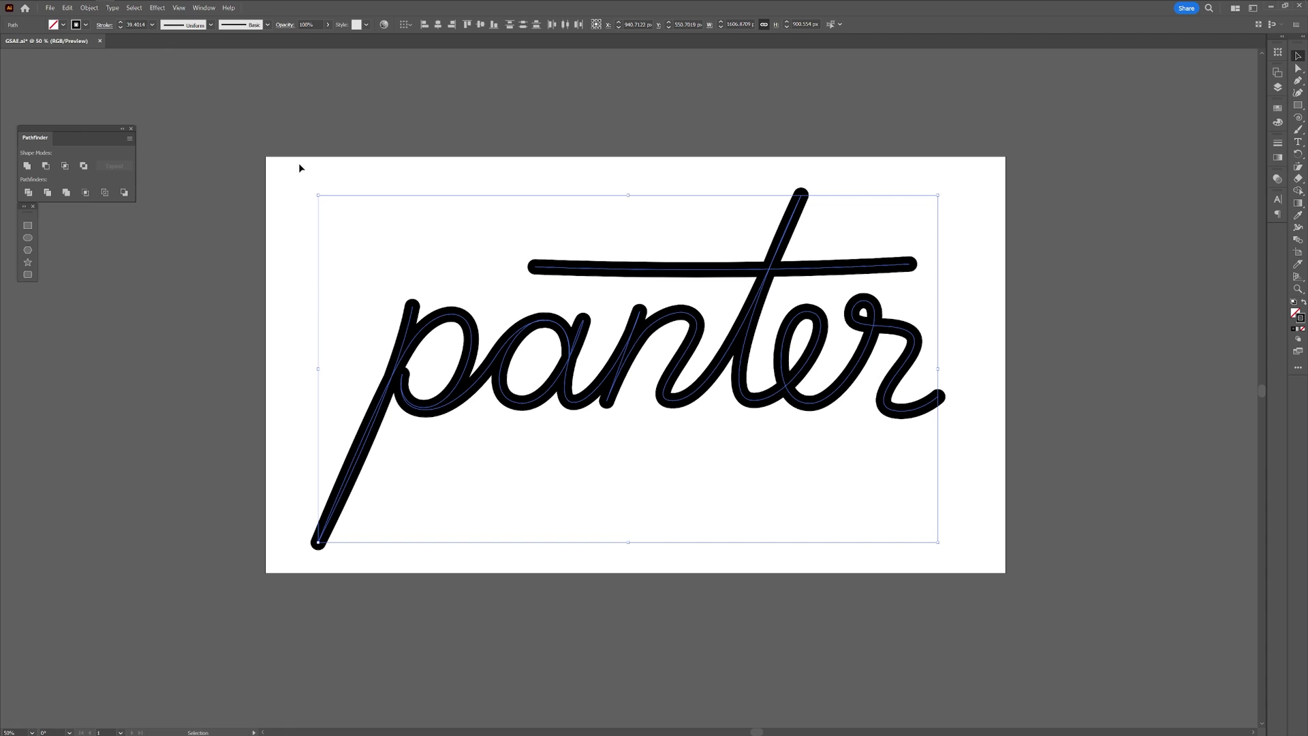
Create a solid named TXT and paste the panter paths onto it as a mask.
key("alt+Tab")
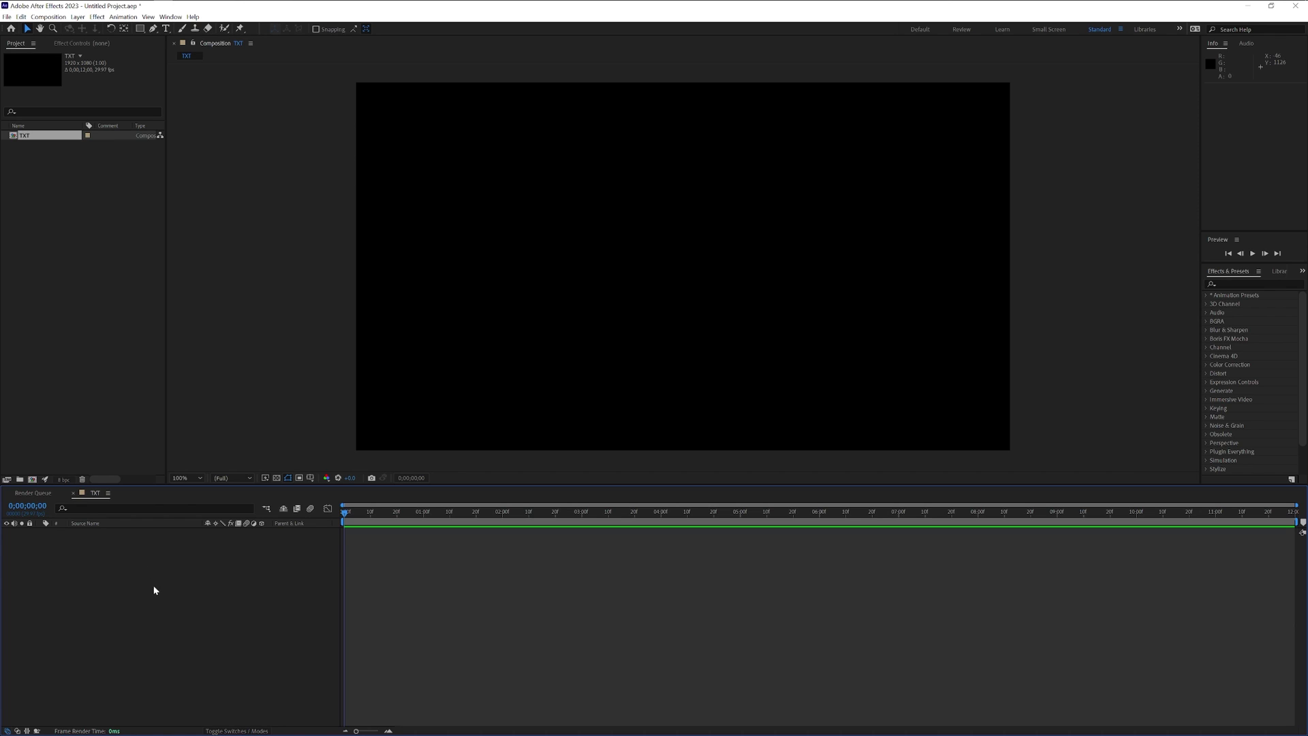
right_click(146, 602)
mouse_move(170, 609)
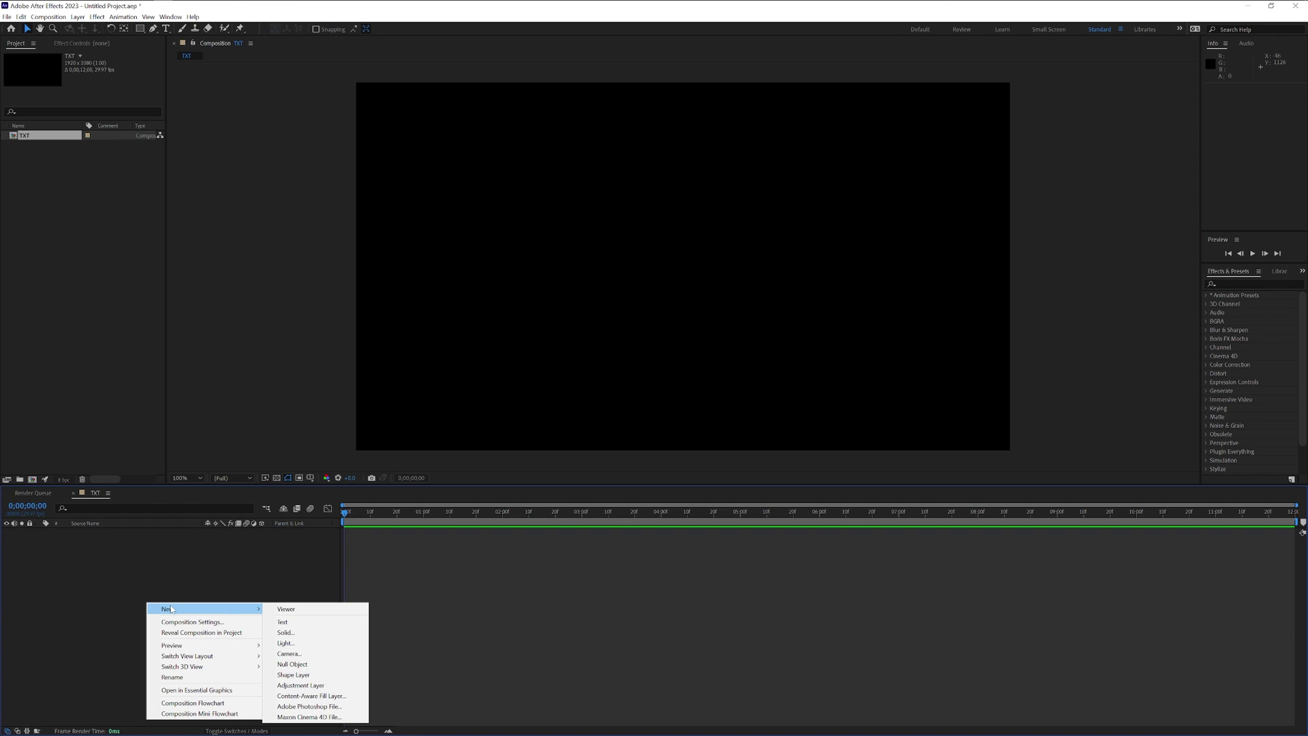
left_click(304, 632)
type("TXT")
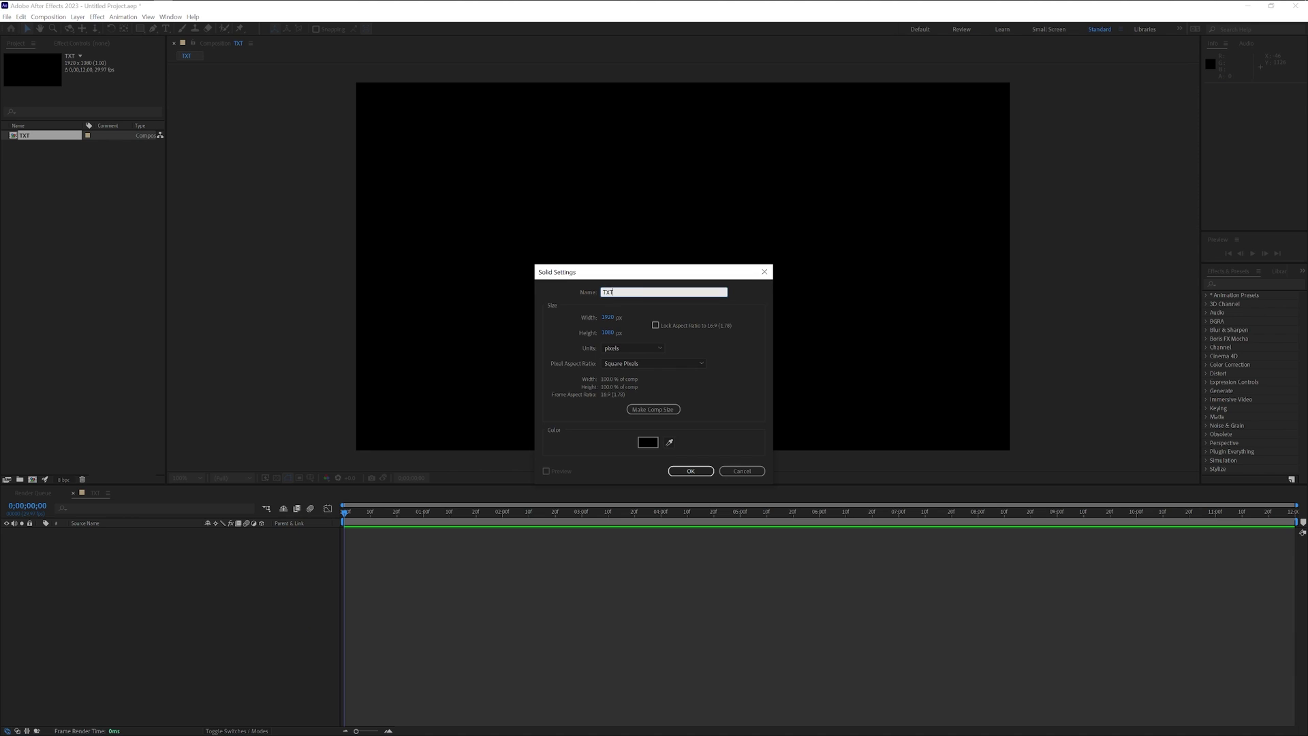
key("Return")
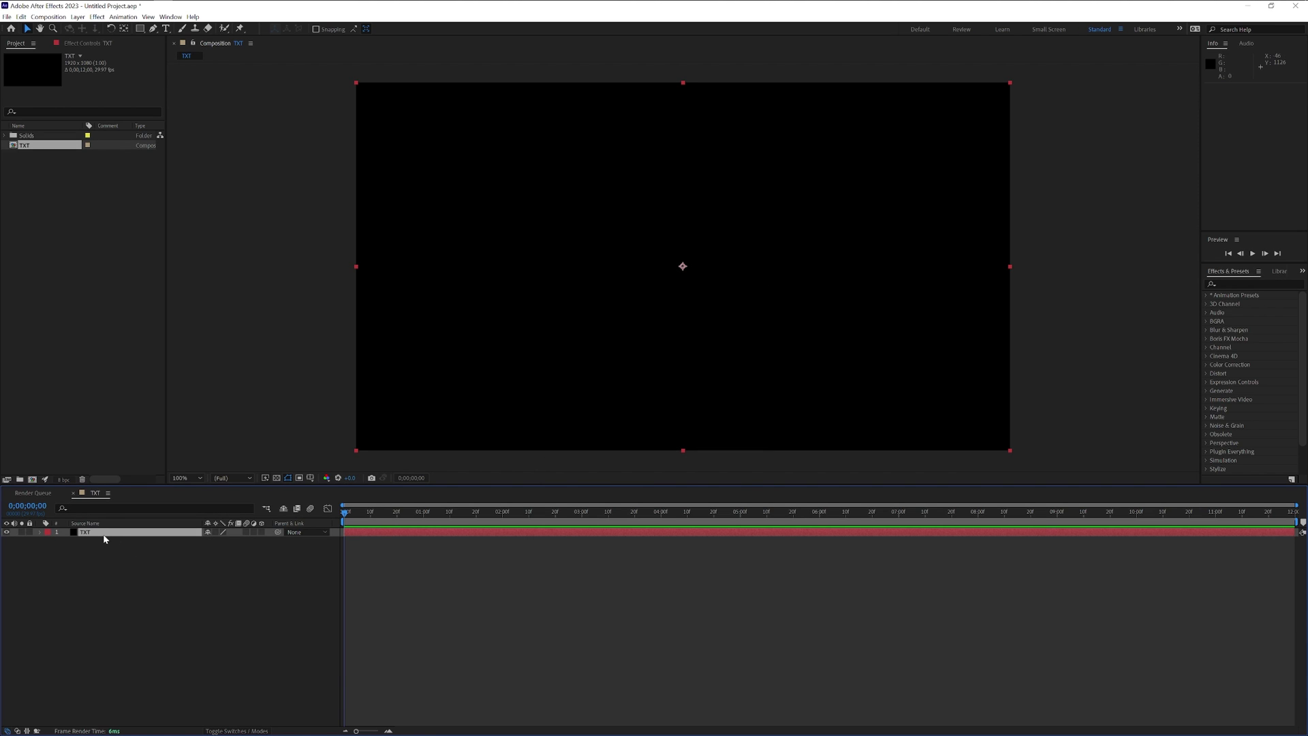
key("ctrl+v")
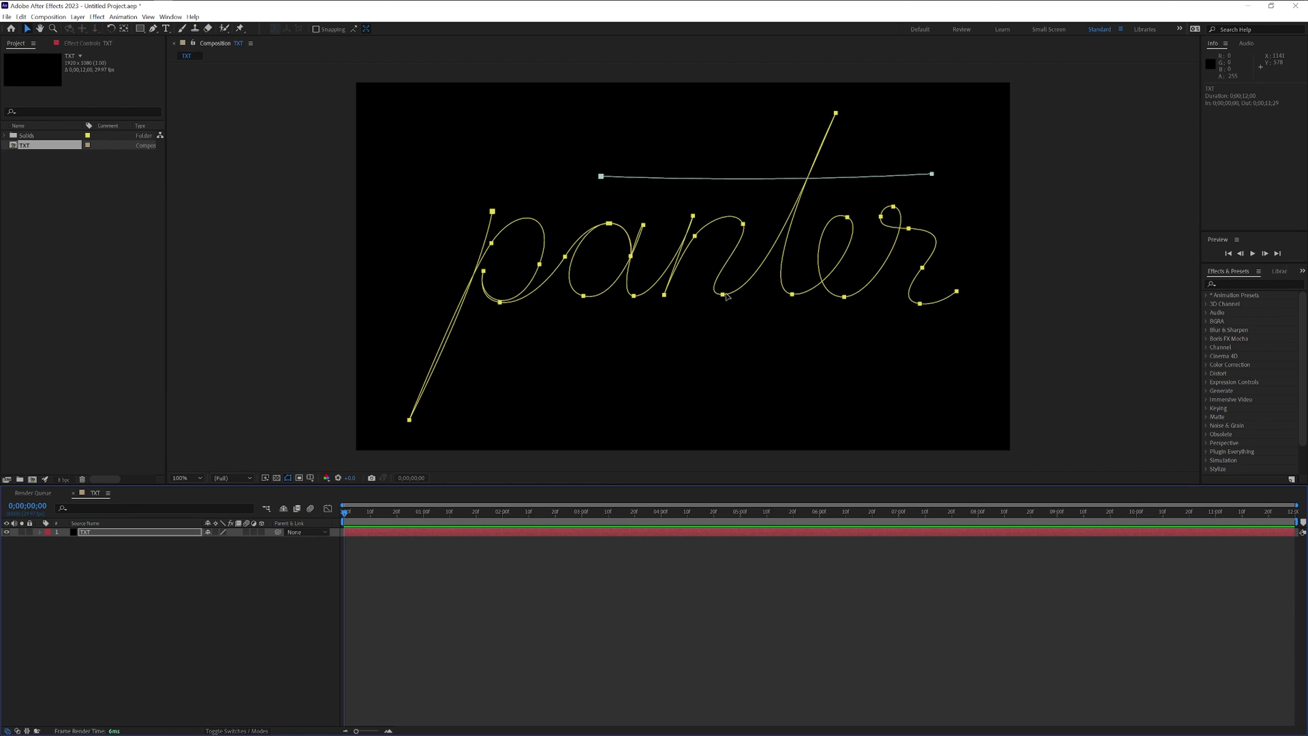
Apply Thicc Stroke to the TXT solid and set Color Mode to Gradient 4.
left_click(1239, 285)
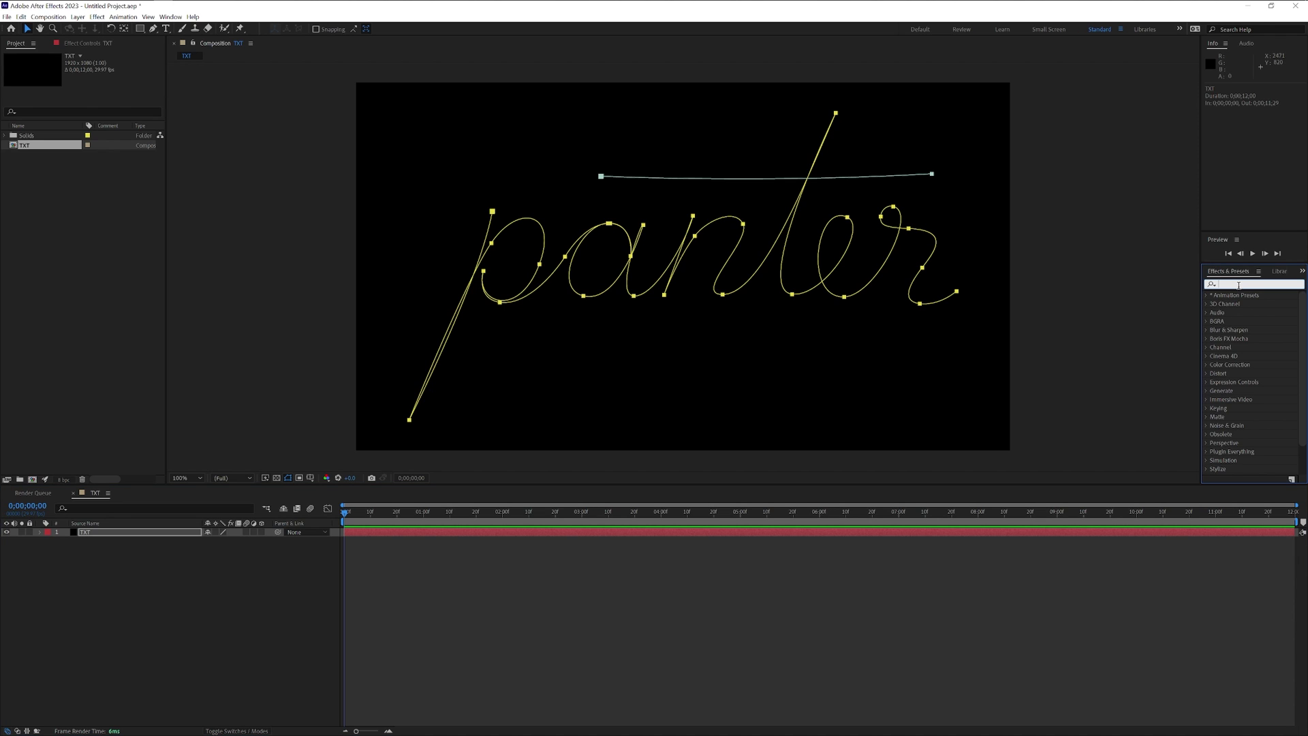
type("thicc")
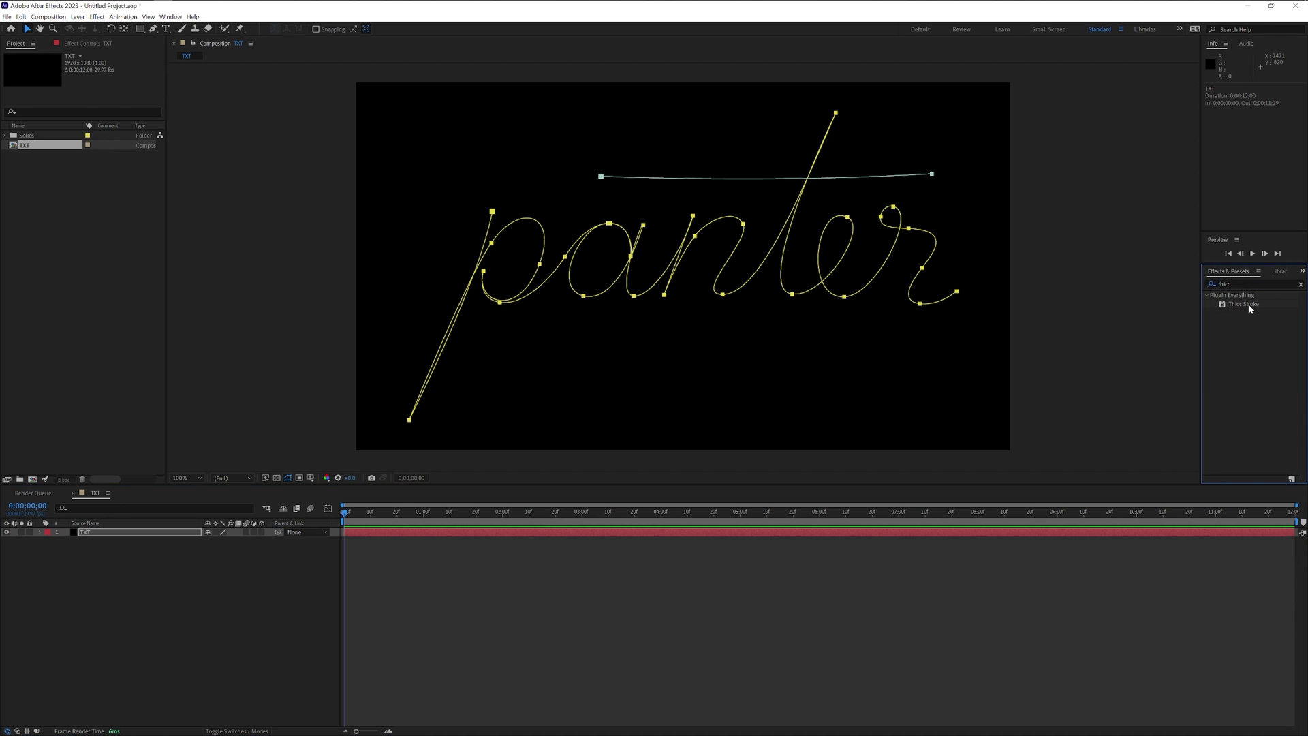
mouse_move(1244, 303)
left_mouse_down()
mouse_move(384, 462)
mouse_move(120, 532)
left_mouse_up()
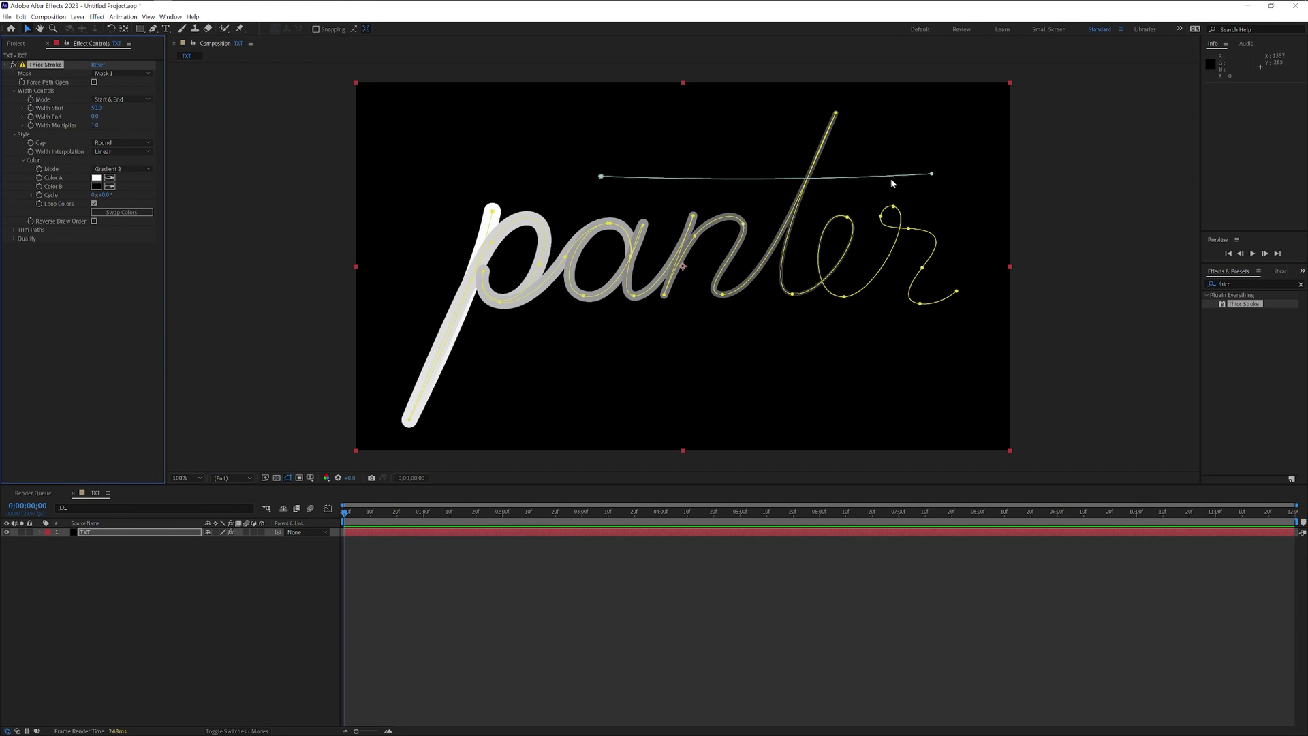
left_click(130, 171)
left_click(120, 211)
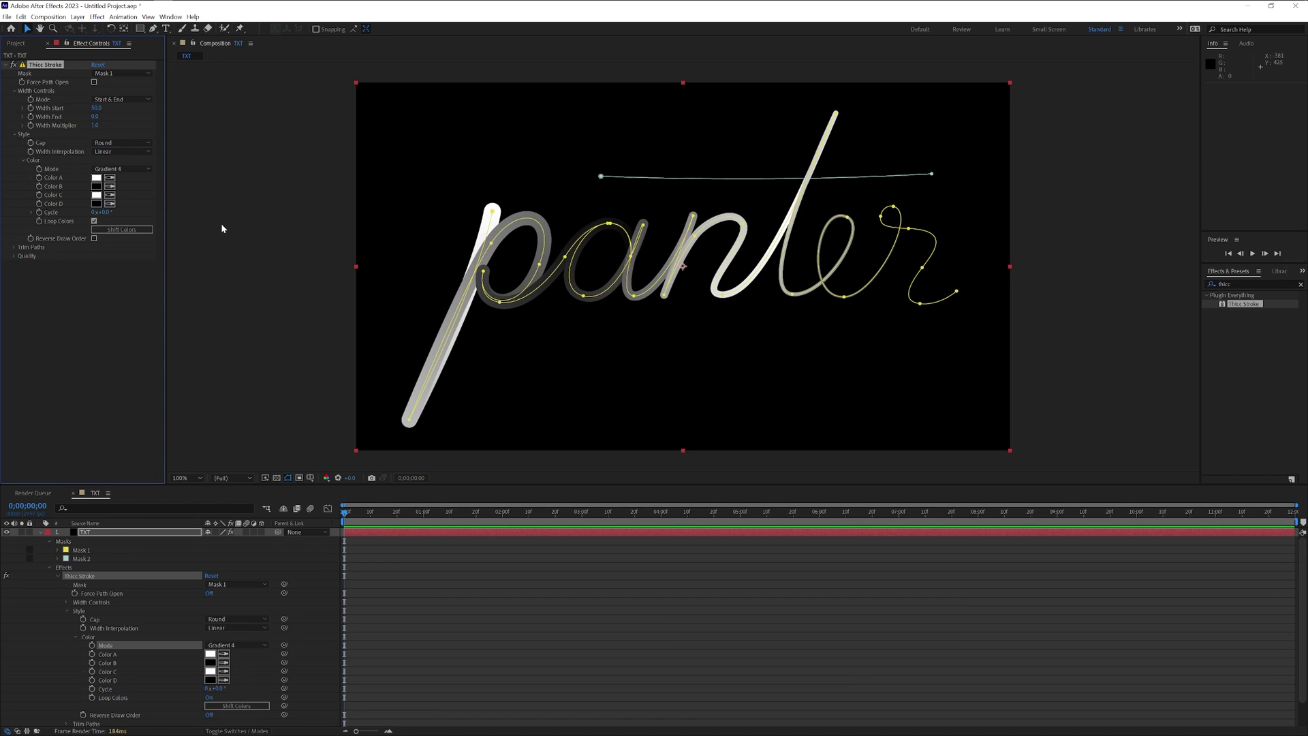
Set gradient colours A–D to magenta, yellow, cyan and blue.
left_click(98, 178)
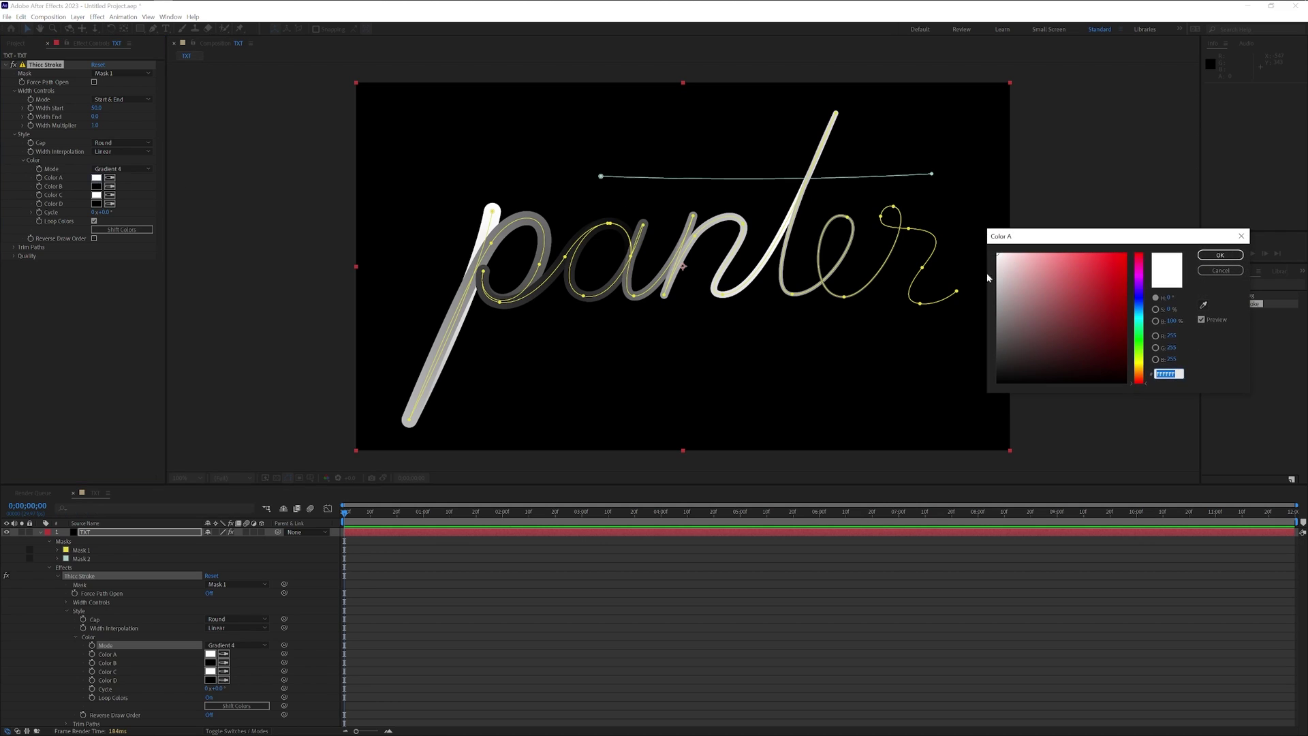
left_click(1112, 273)
key("Return")
left_click(98, 186)
left_click(1112, 272)
key("Return")
left_click(98, 195)
left_click(1089, 286)
key("Return")
left_click(97, 204)
key("Return")
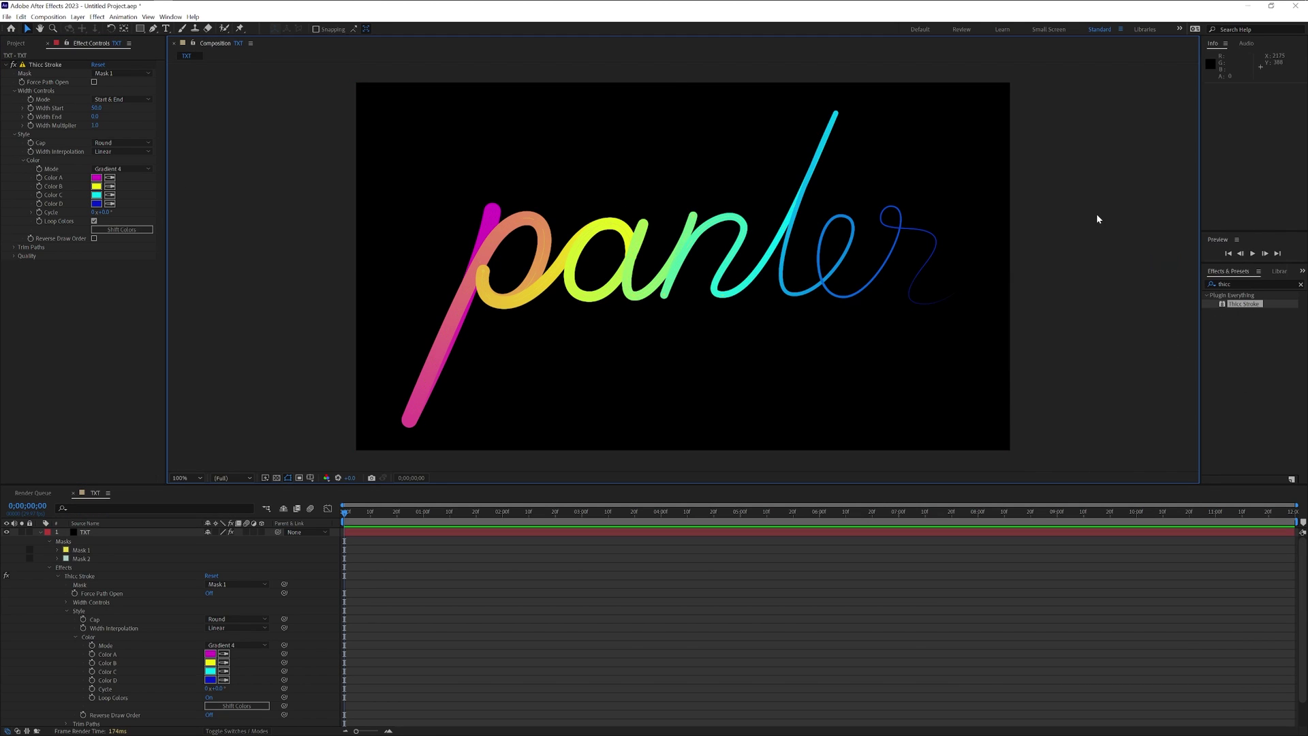
left_click(129, 74)
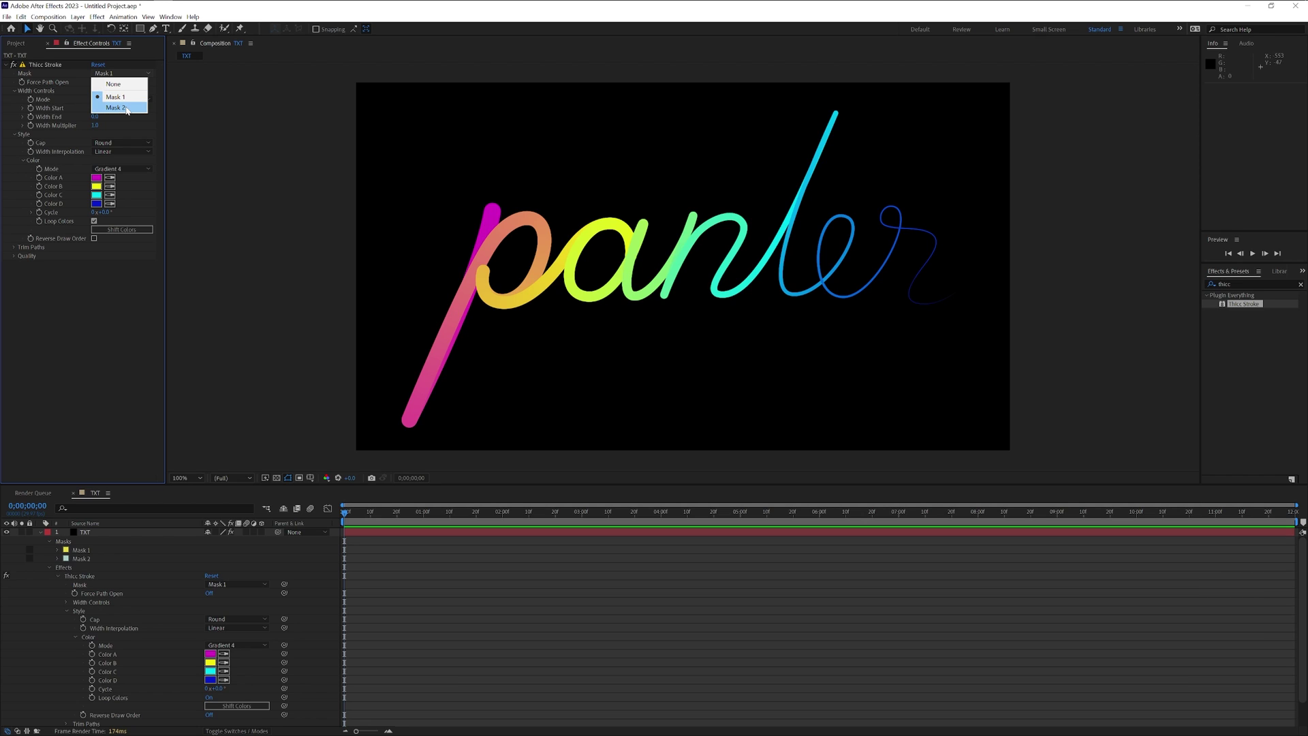
Try the stroke on Mask 2, then put it back on Mask 1.
left_click(127, 108)
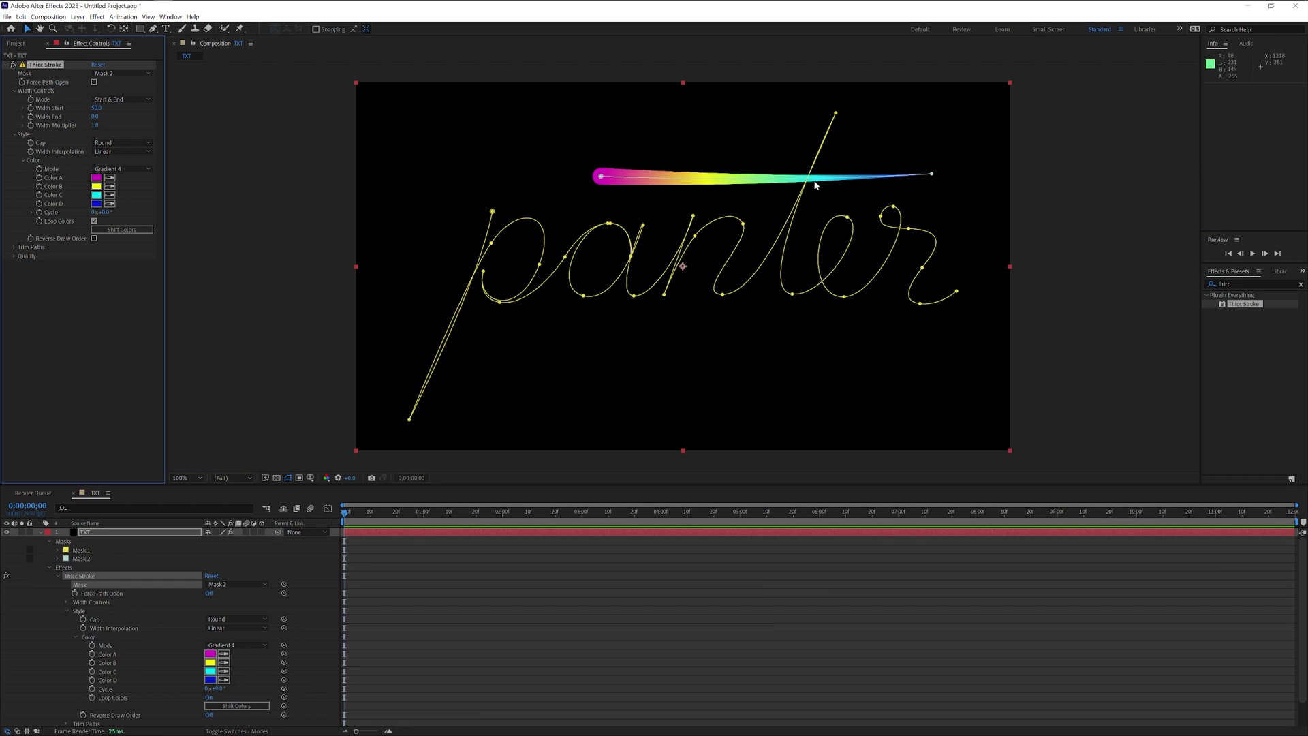
left_click(121, 76)
left_click(125, 97)
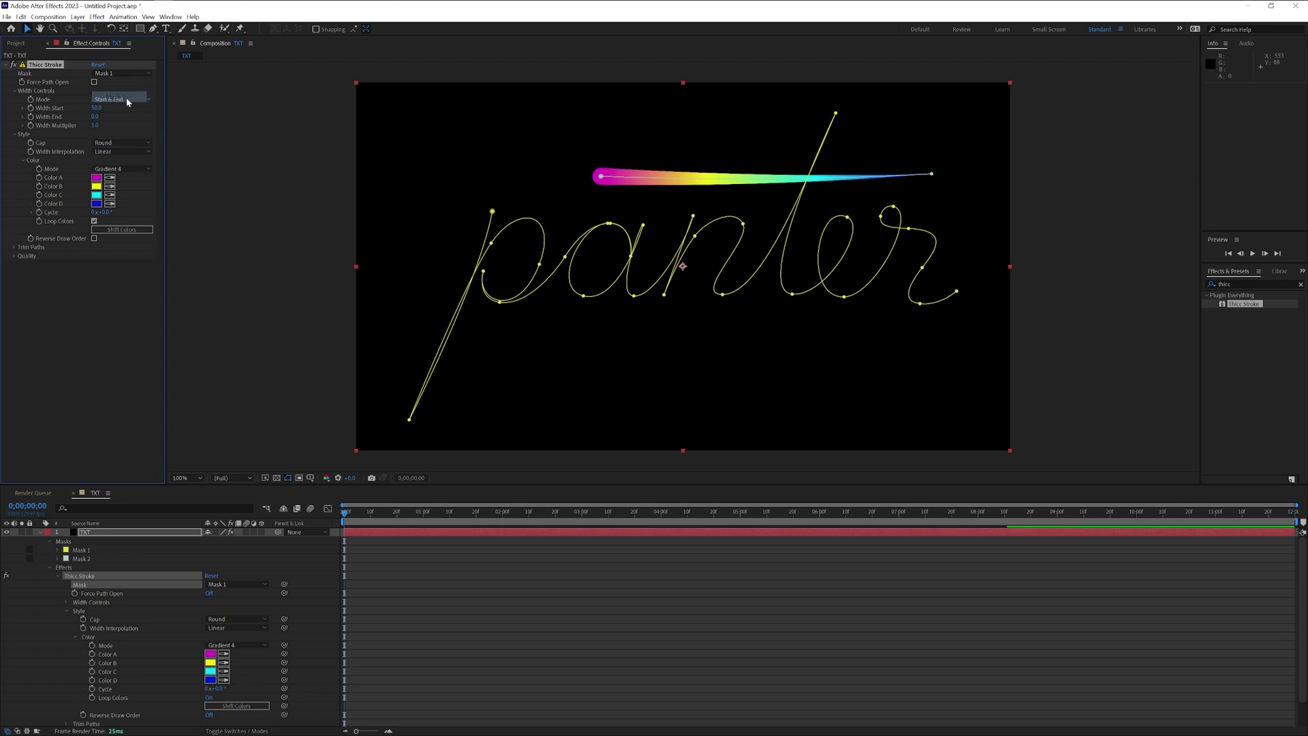
left_click(293, 144)
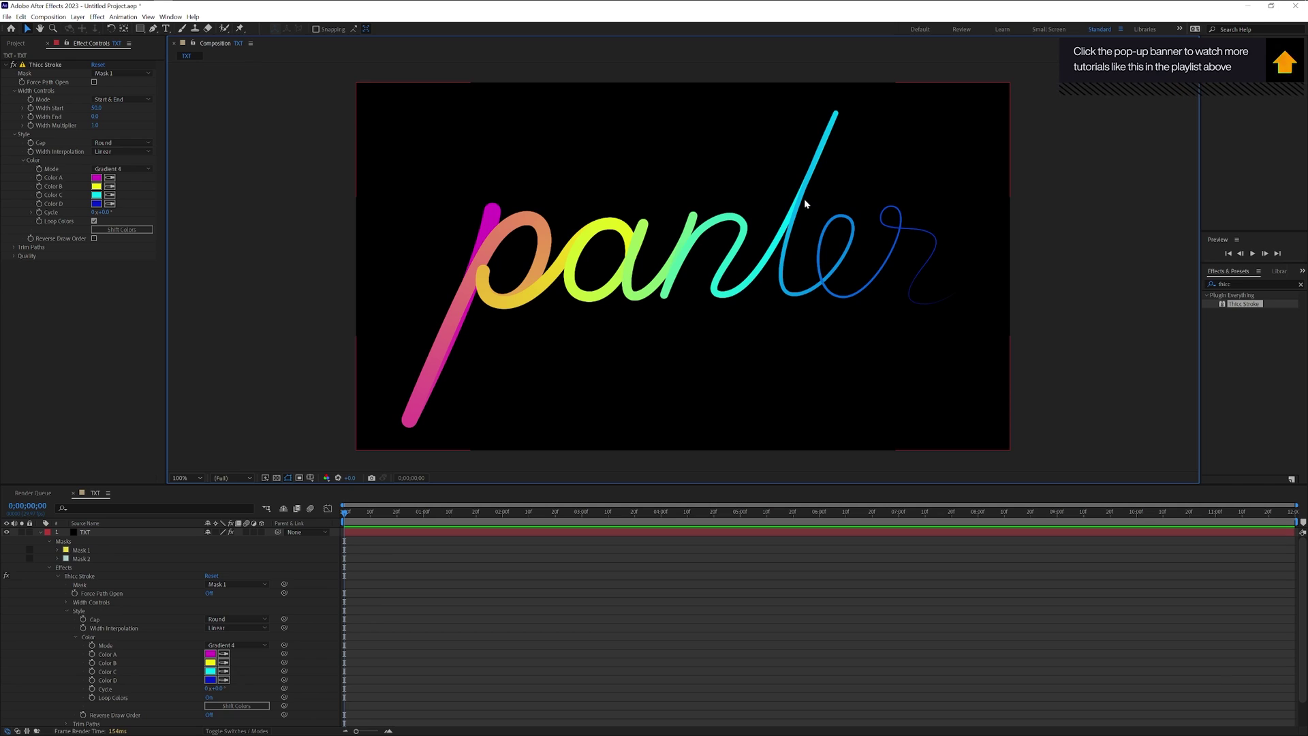
Set Width End to 50 with Smooth width interpolation and enlarge the timeline.
left_click(96, 116)
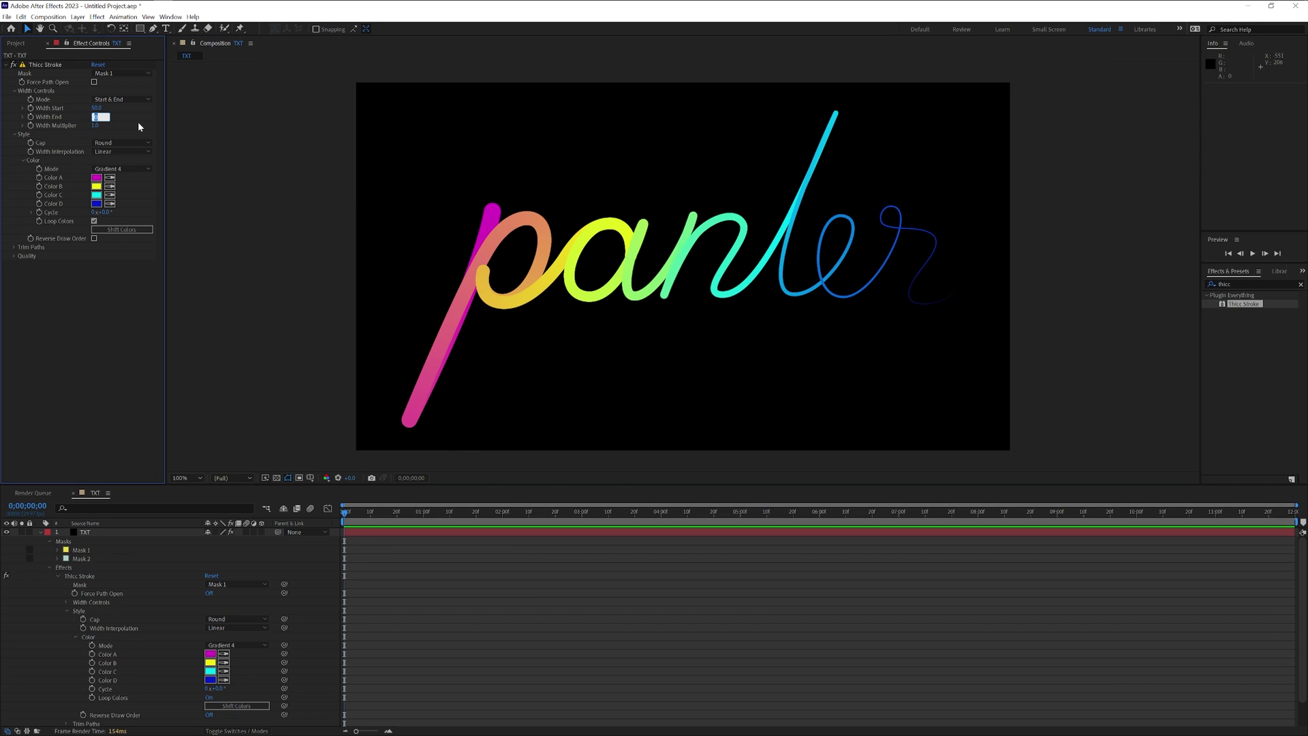
type("50")
key("Return")
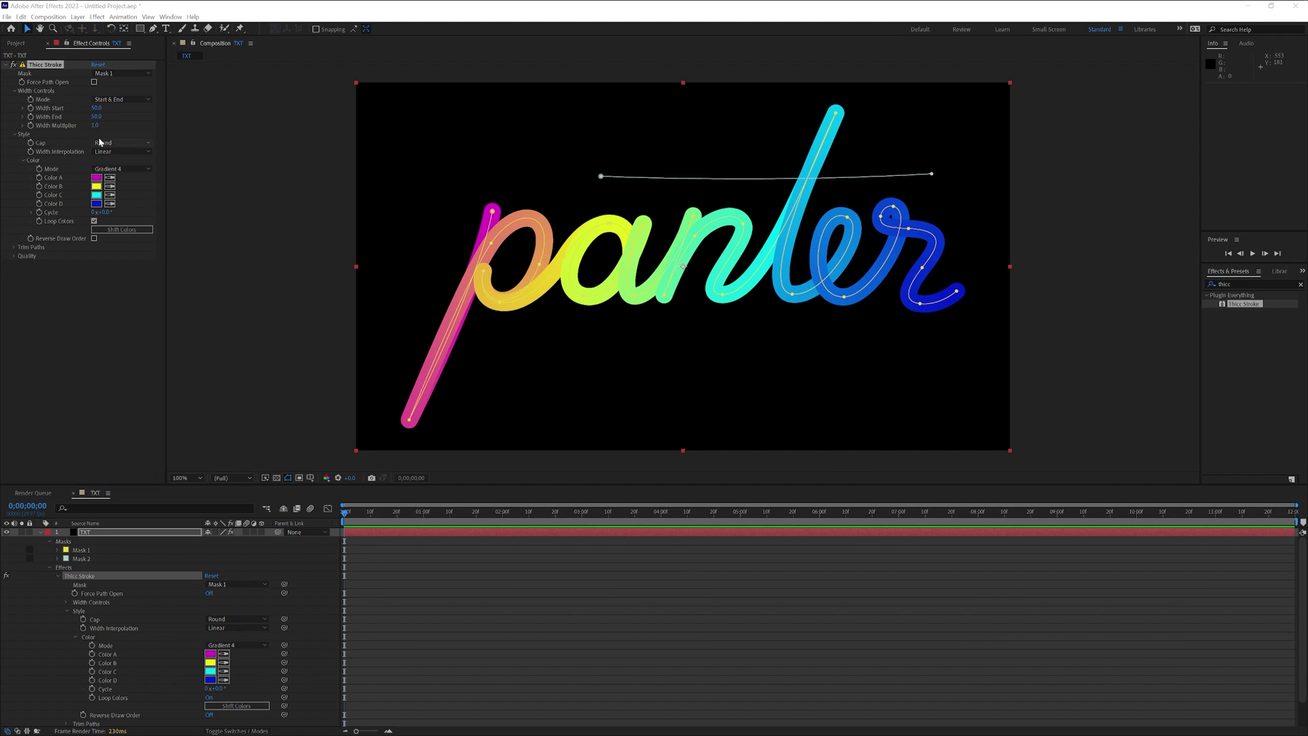
left_click(115, 150)
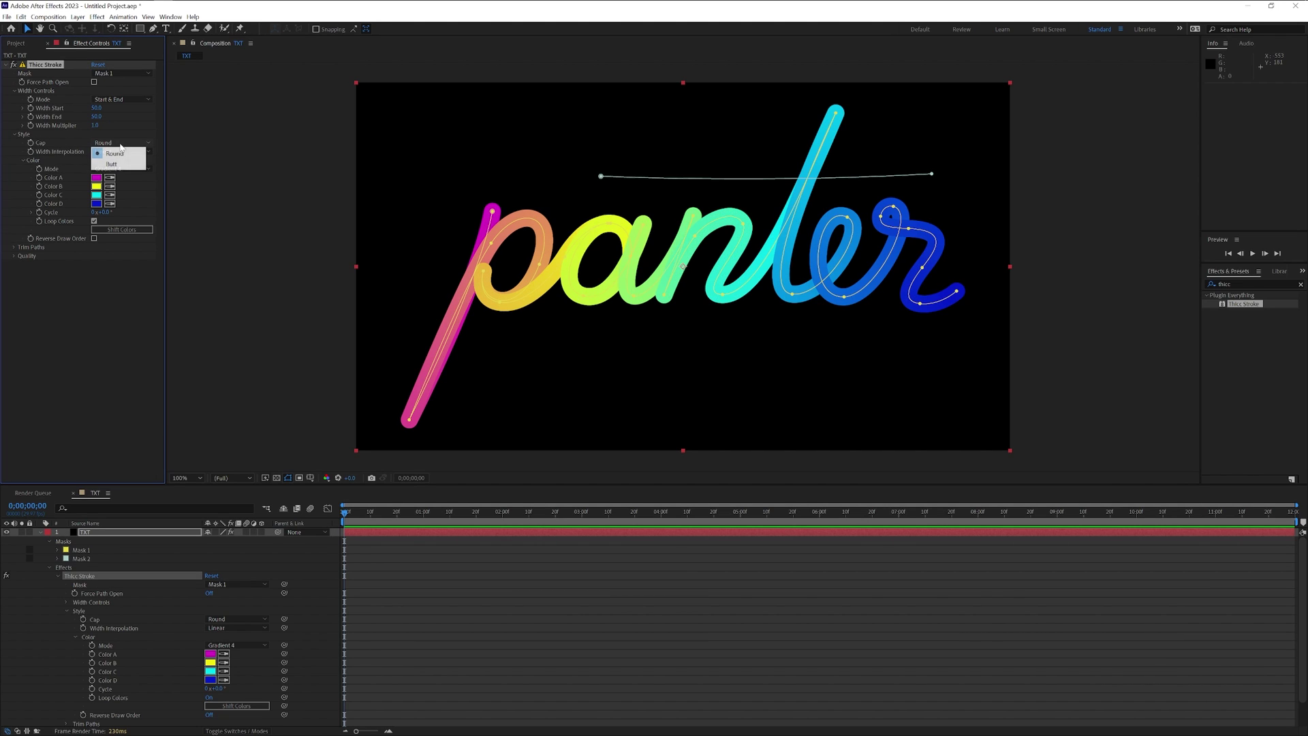
left_click(116, 151)
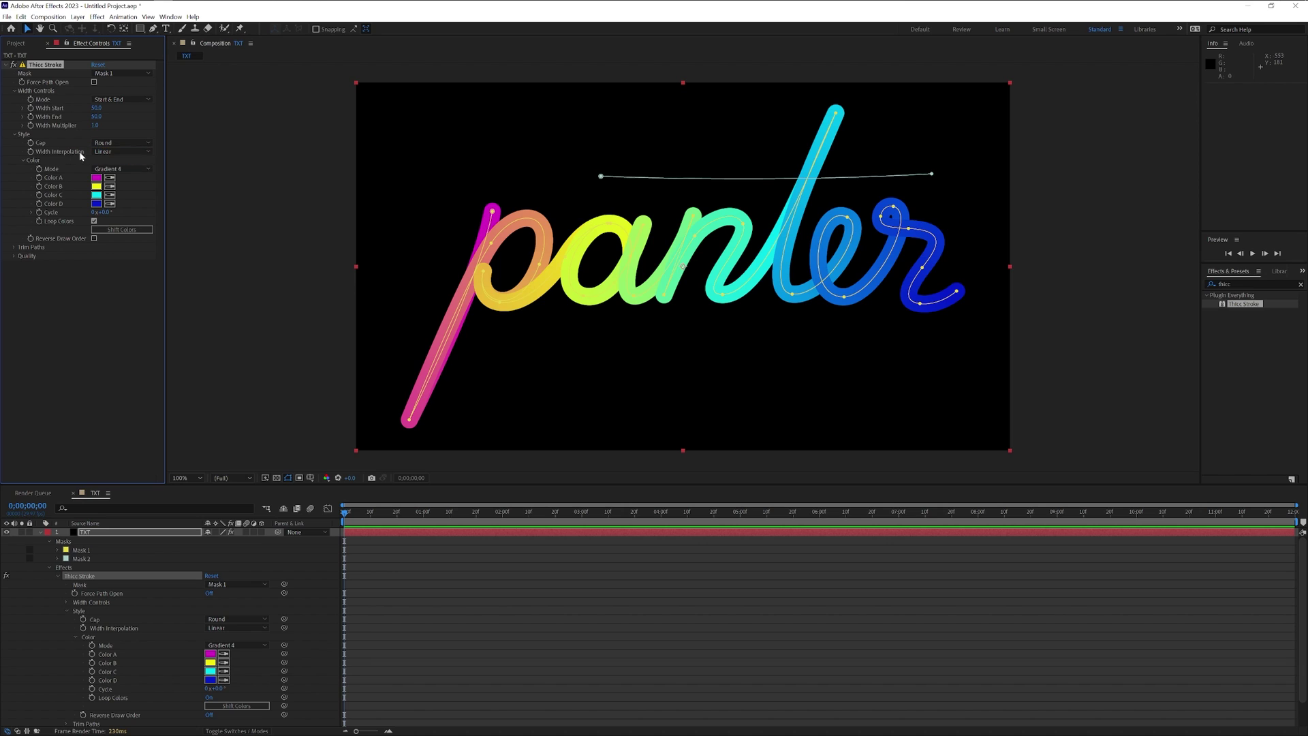
left_click(116, 152)
left_click(126, 167)
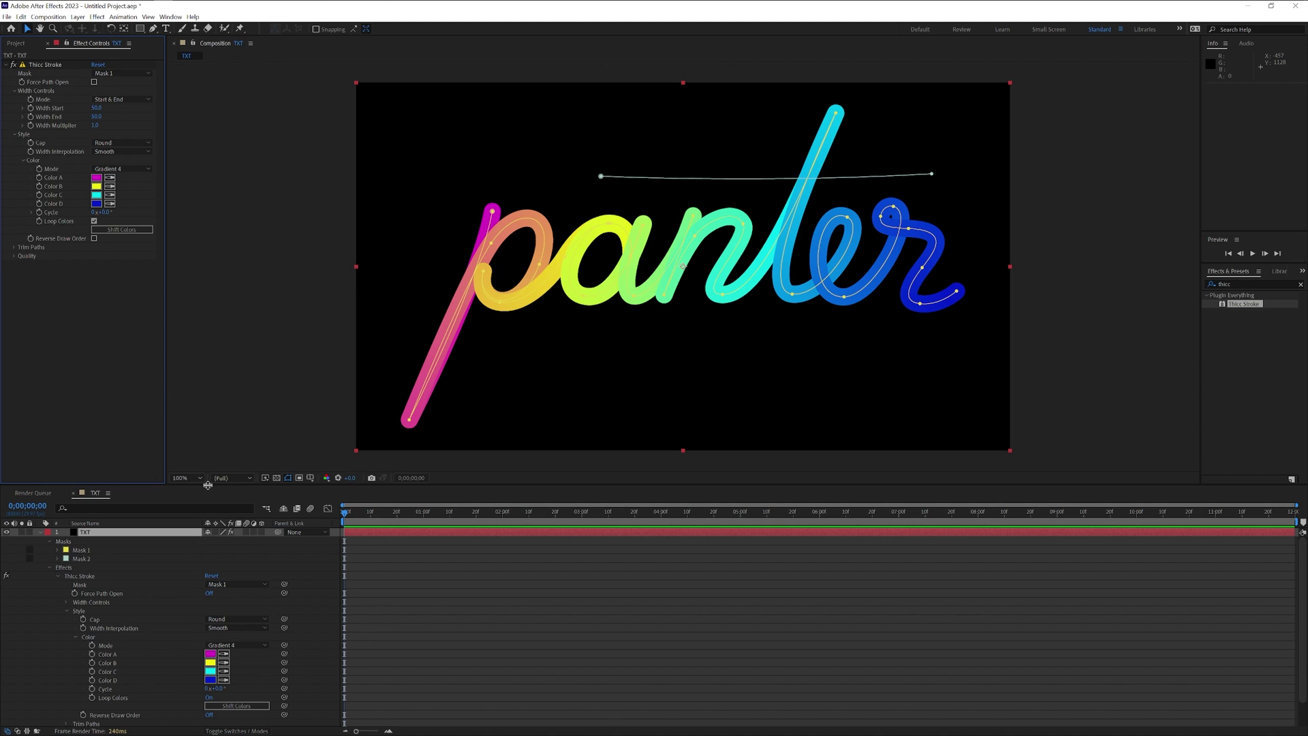
left_click_drag(208, 485, 217, 416)
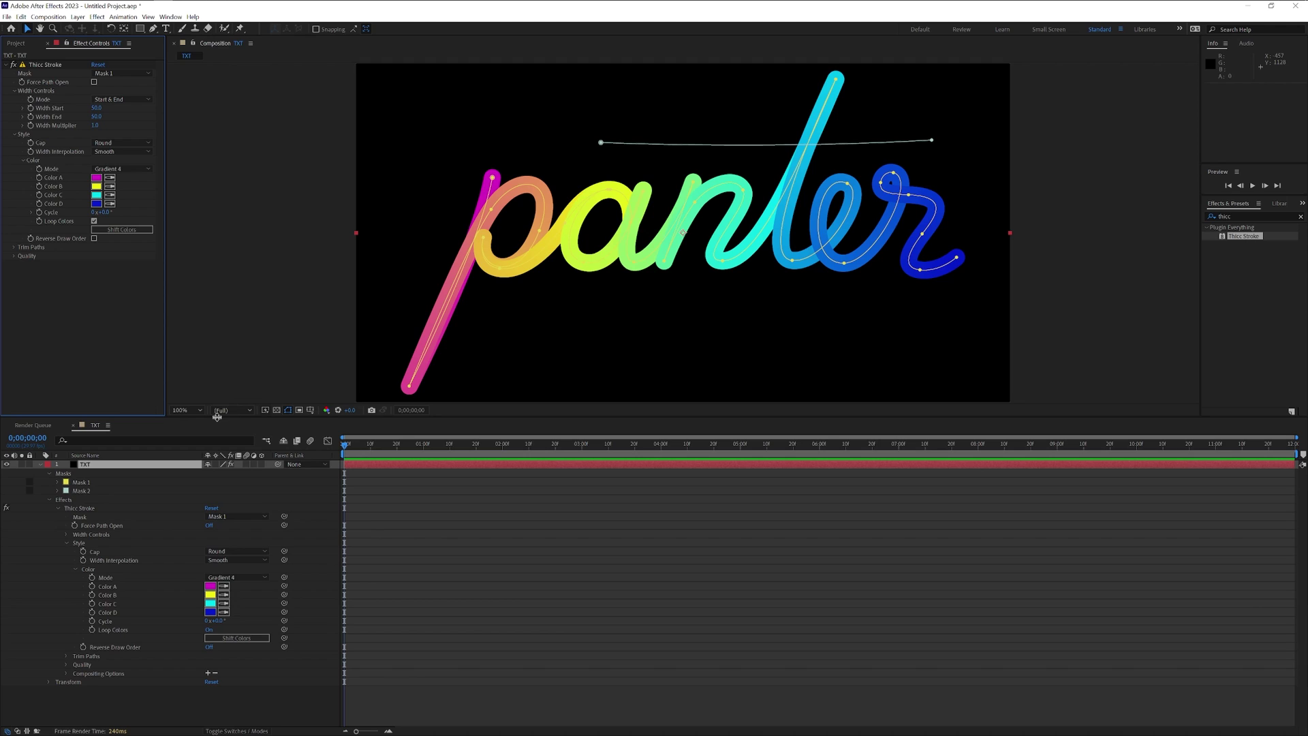
Collapse the Style and Color settings and reveal the Trim Paths End property.
left_click(76, 569)
left_click(67, 543)
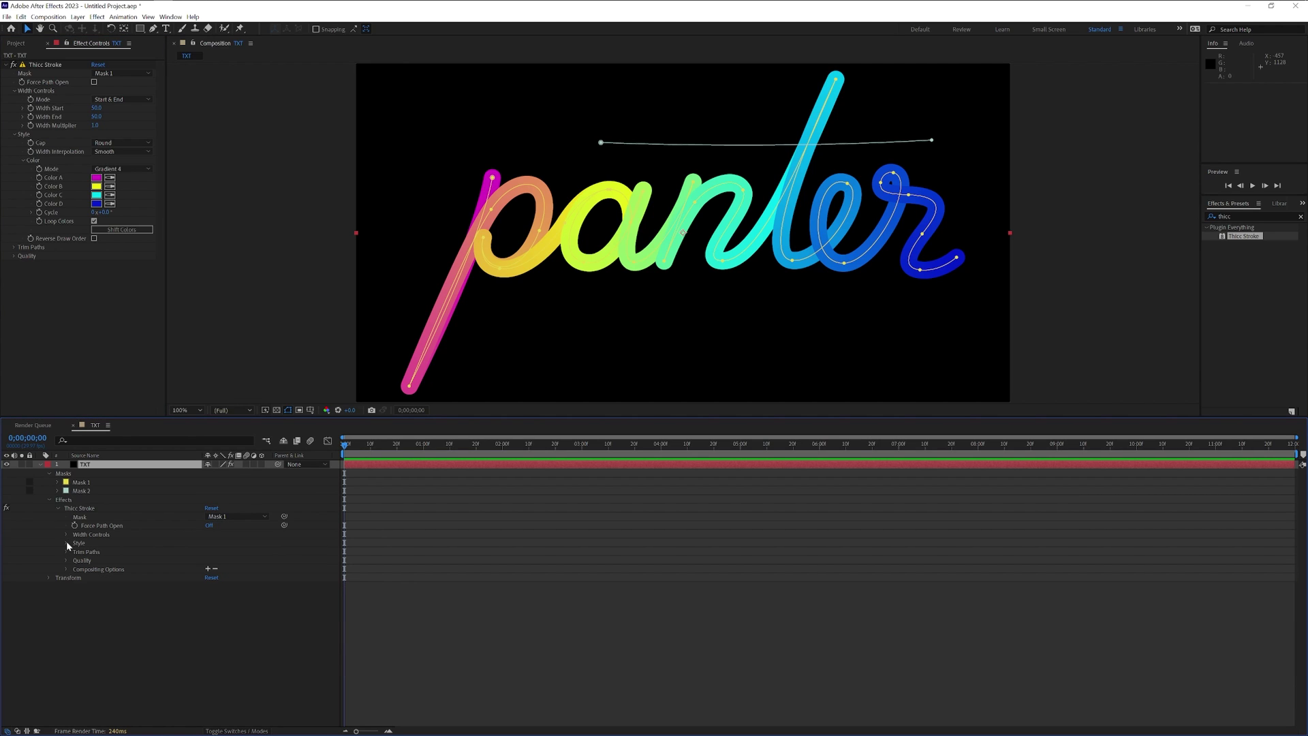
key("F2")
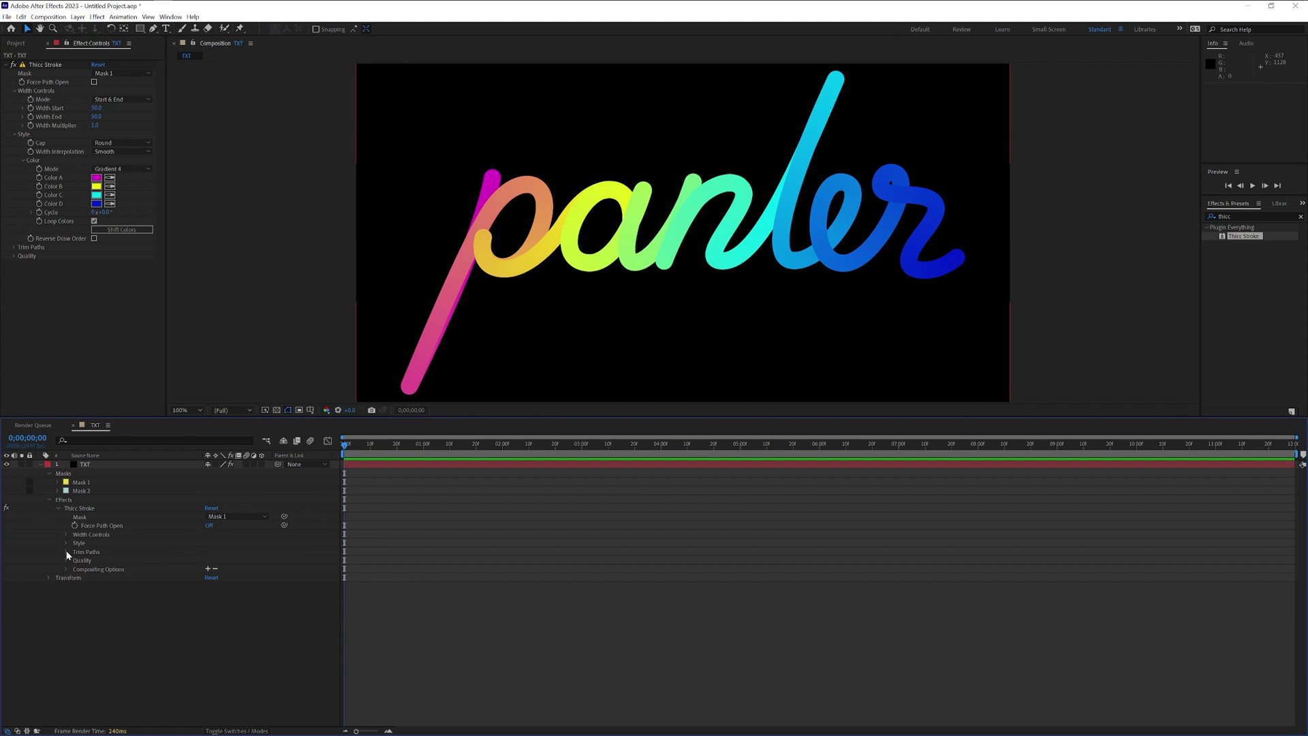
left_click(66, 552)
left_click(96, 560)
left_click(95, 569)
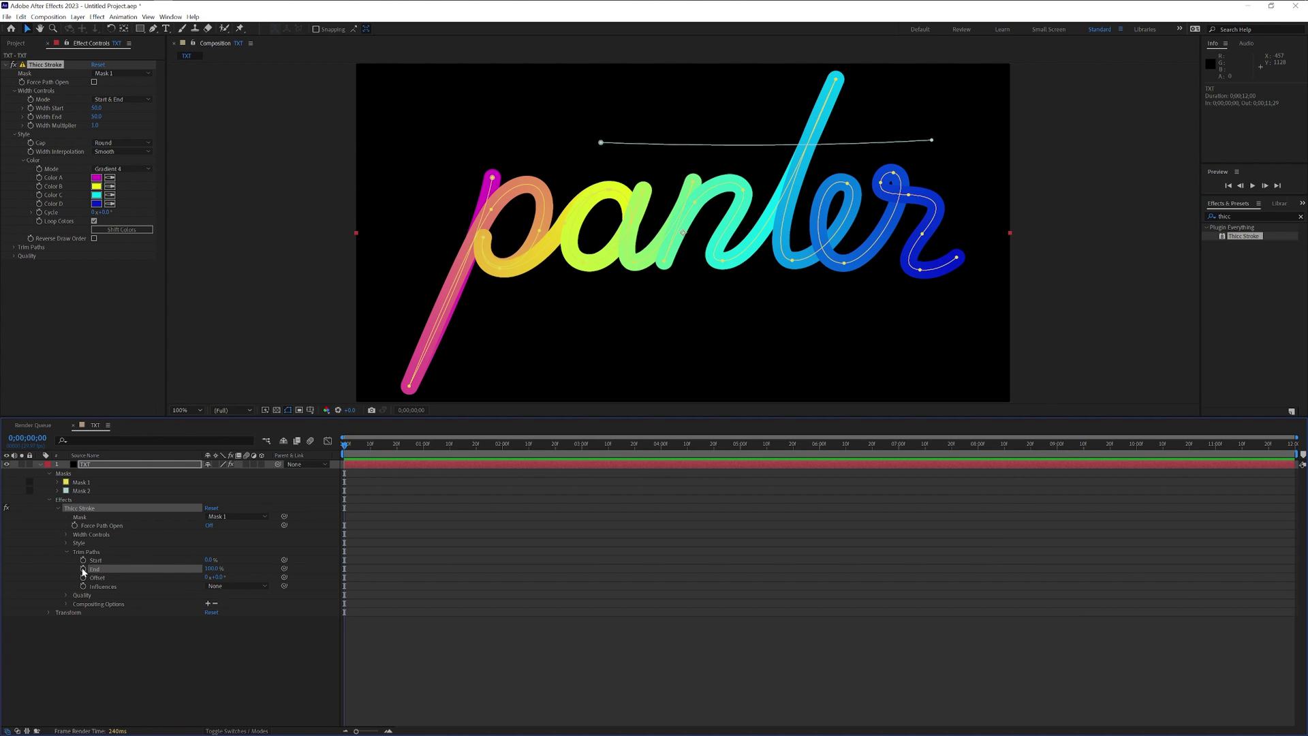
Keyframe Trim Paths End at 0% at 0s and 100% at 3s.
left_click(83, 569)
left_click(213, 569)
type("0")
key("Return")
left_click_drag(345, 444, 581, 455)
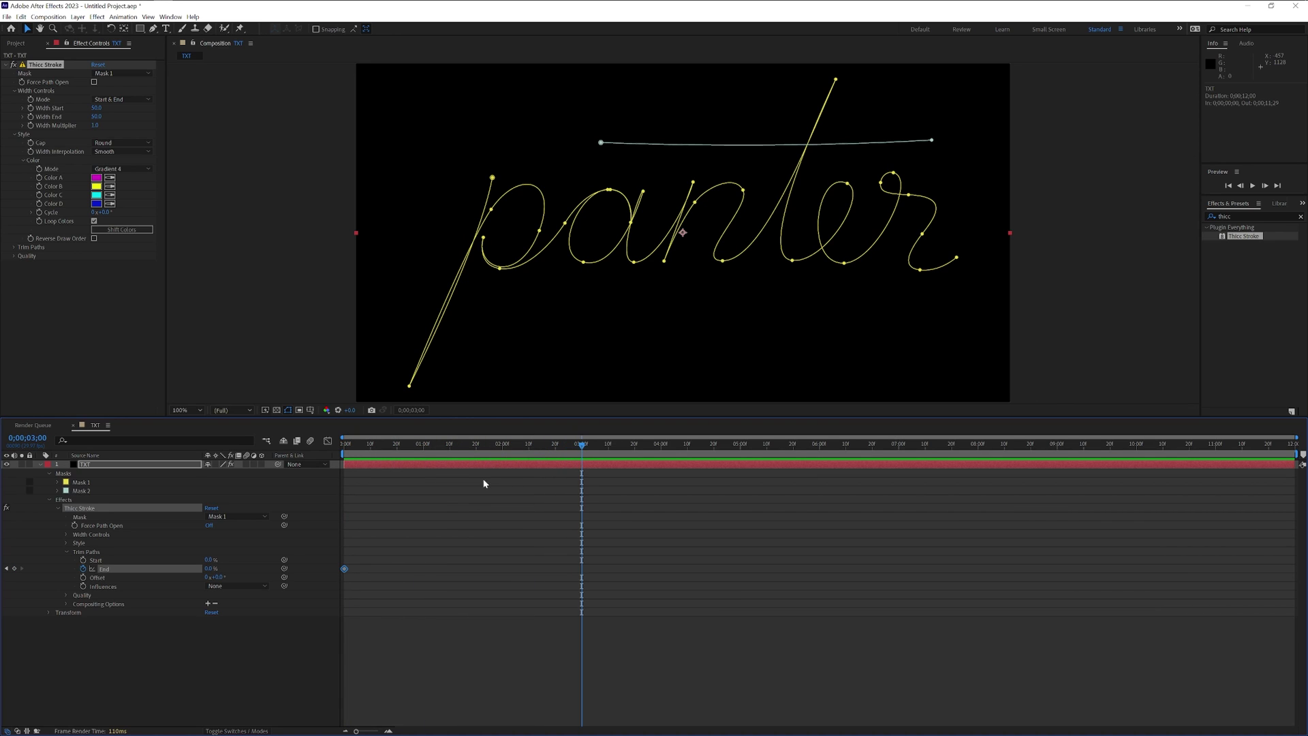
left_click(210, 568)
key("Return")
Apply Easy Ease to the End keyframes and preview the draw-on.
key("Home")
left_click_drag(678, 553, 324, 587)
right_click(581, 569)
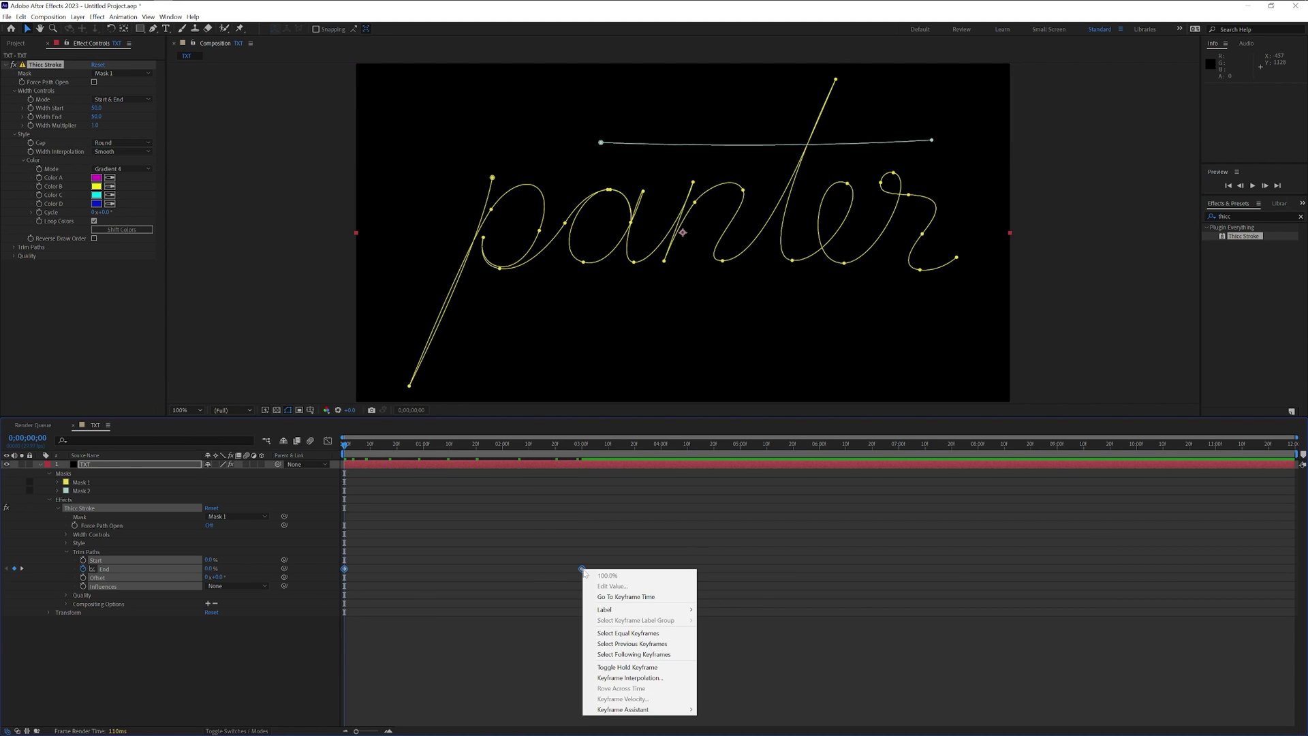
mouse_move(678, 709)
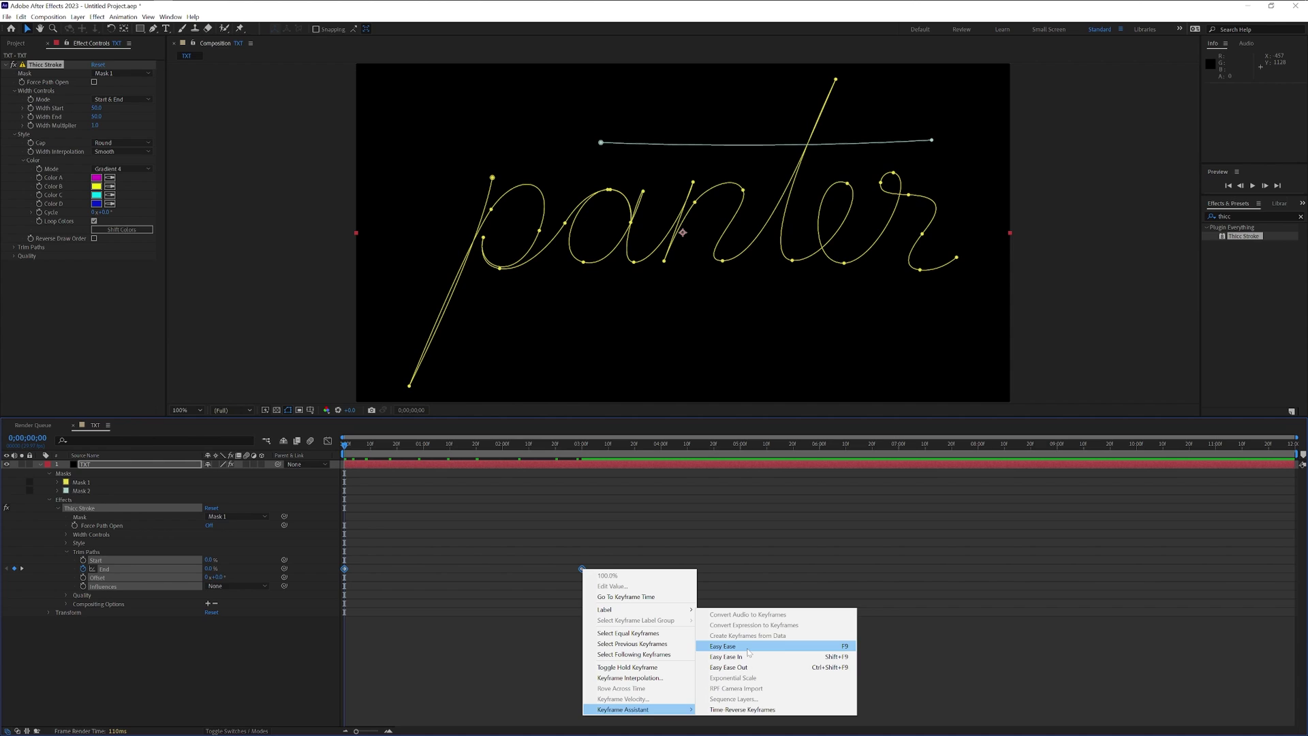
left_click(722, 646)
key("space")
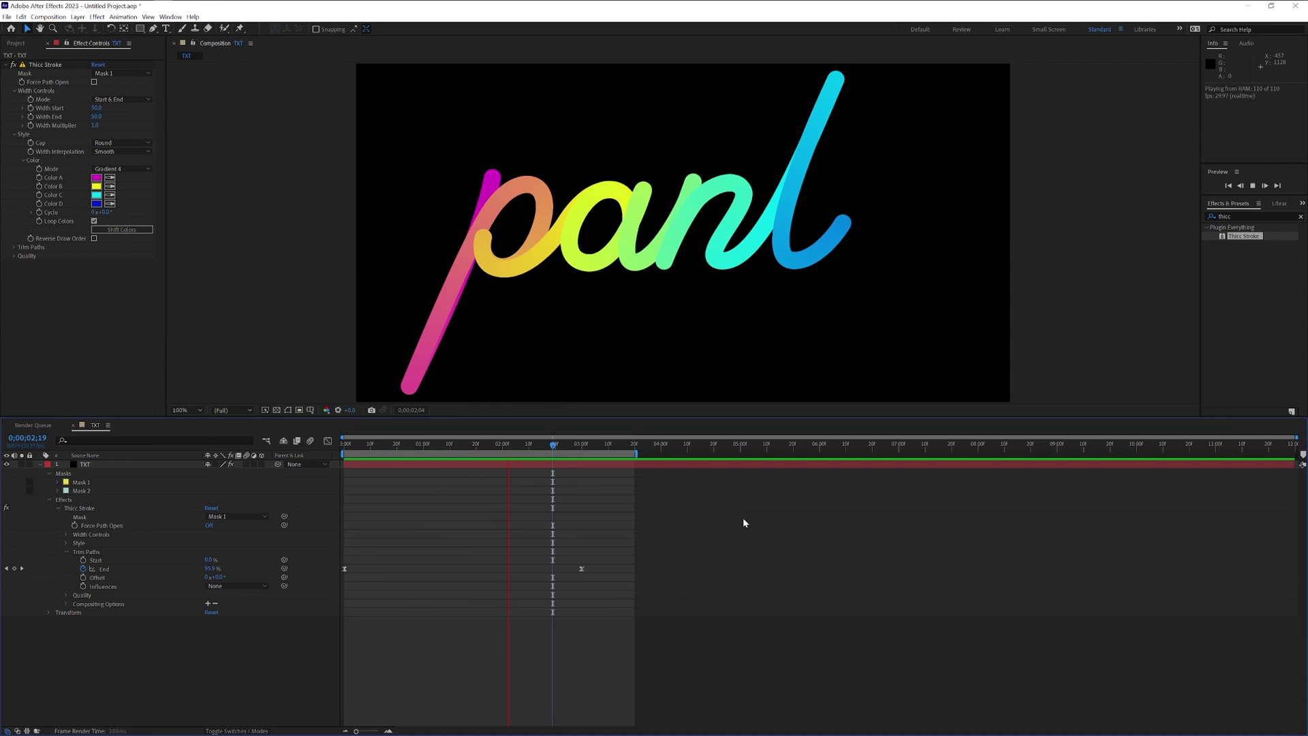
Keyframe Width End at 120 at the 2-second mark.
key("space")
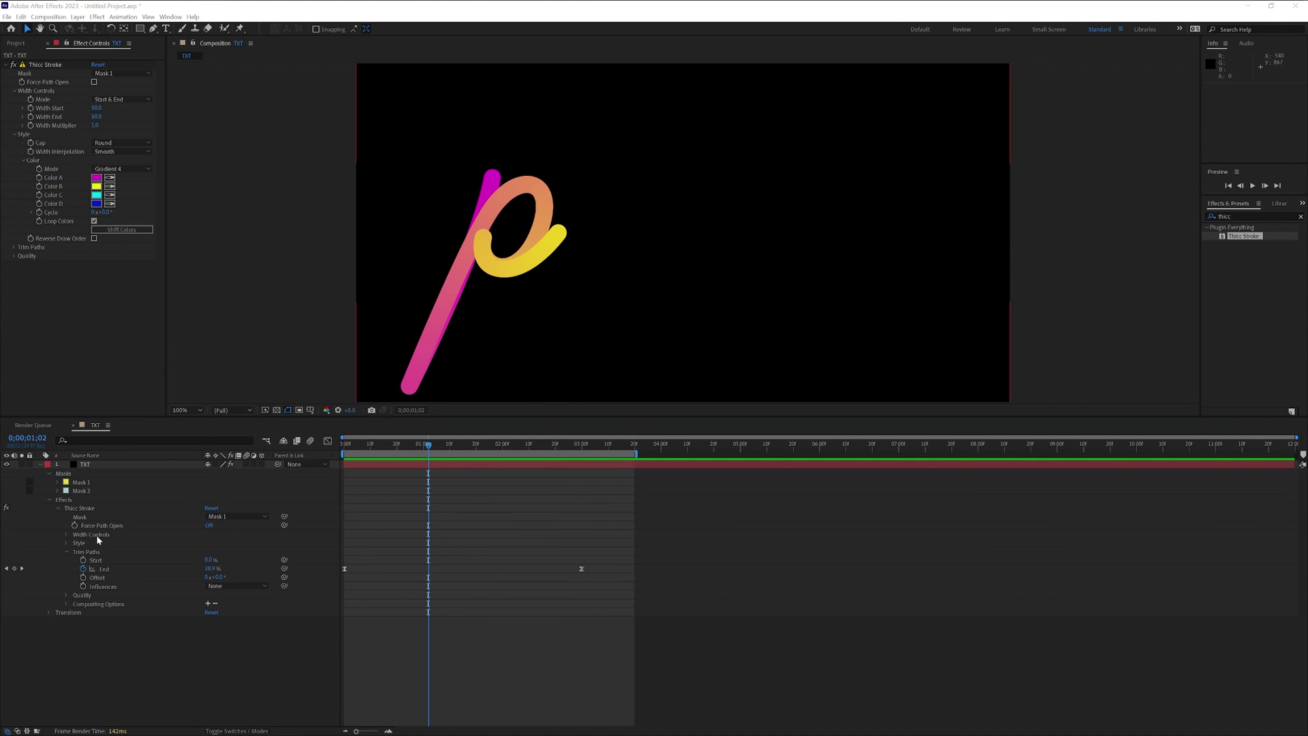
left_click(67, 535)
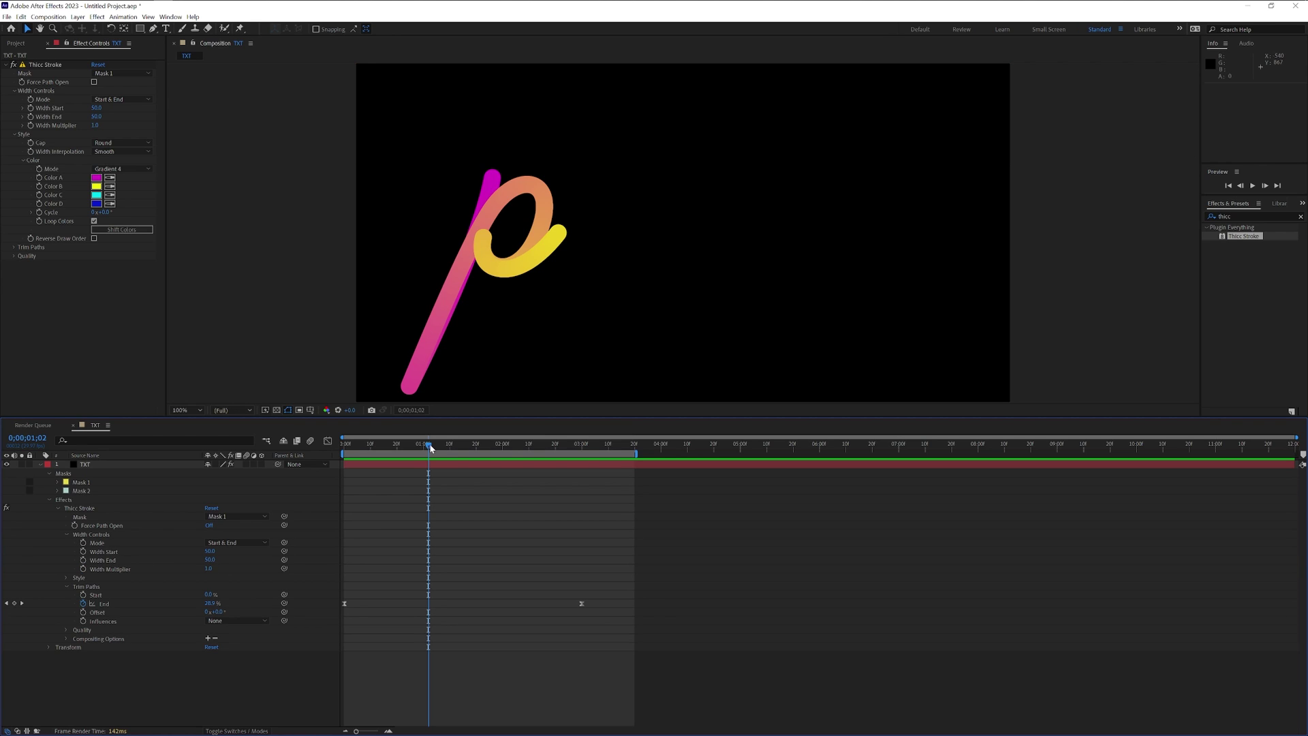
left_click_drag(429, 453, 504, 457)
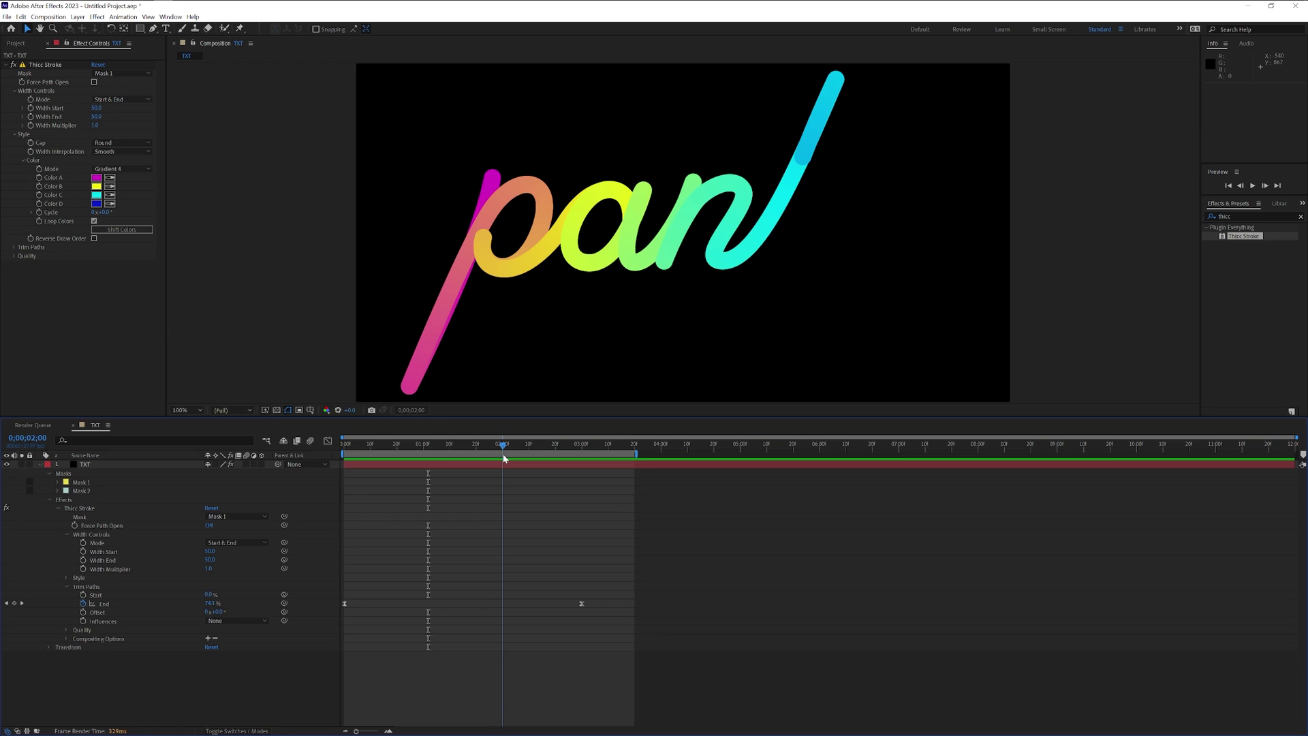
left_click(210, 559)
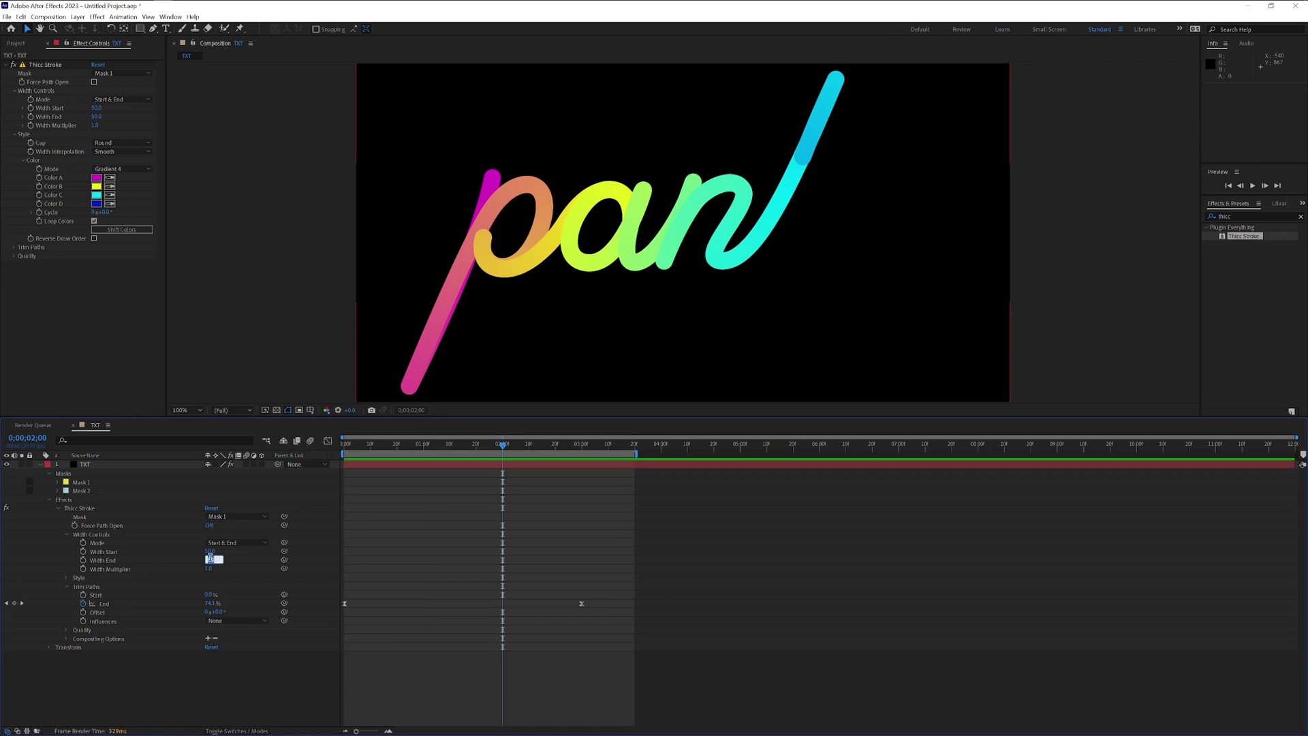
type("120")
key("Return")
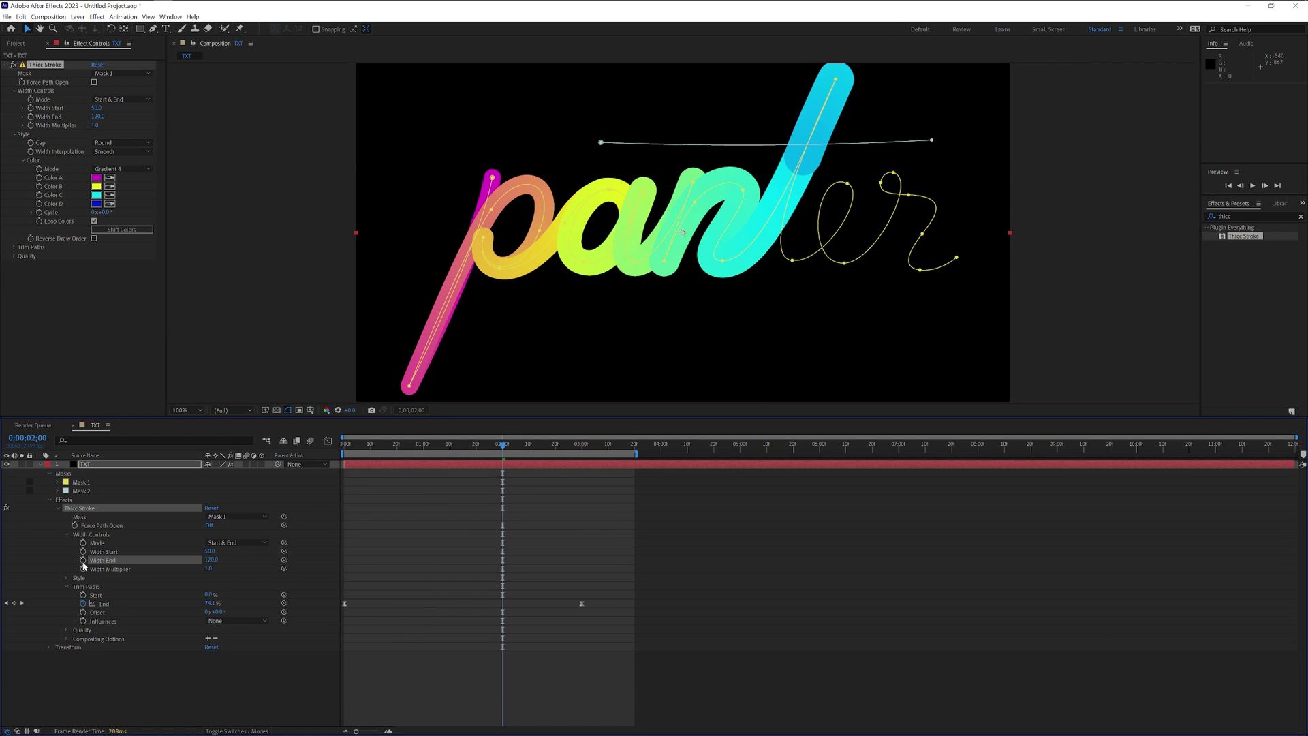
left_click(83, 559)
Add a second Width End keyframe of 50 at 3;19.
key("space")
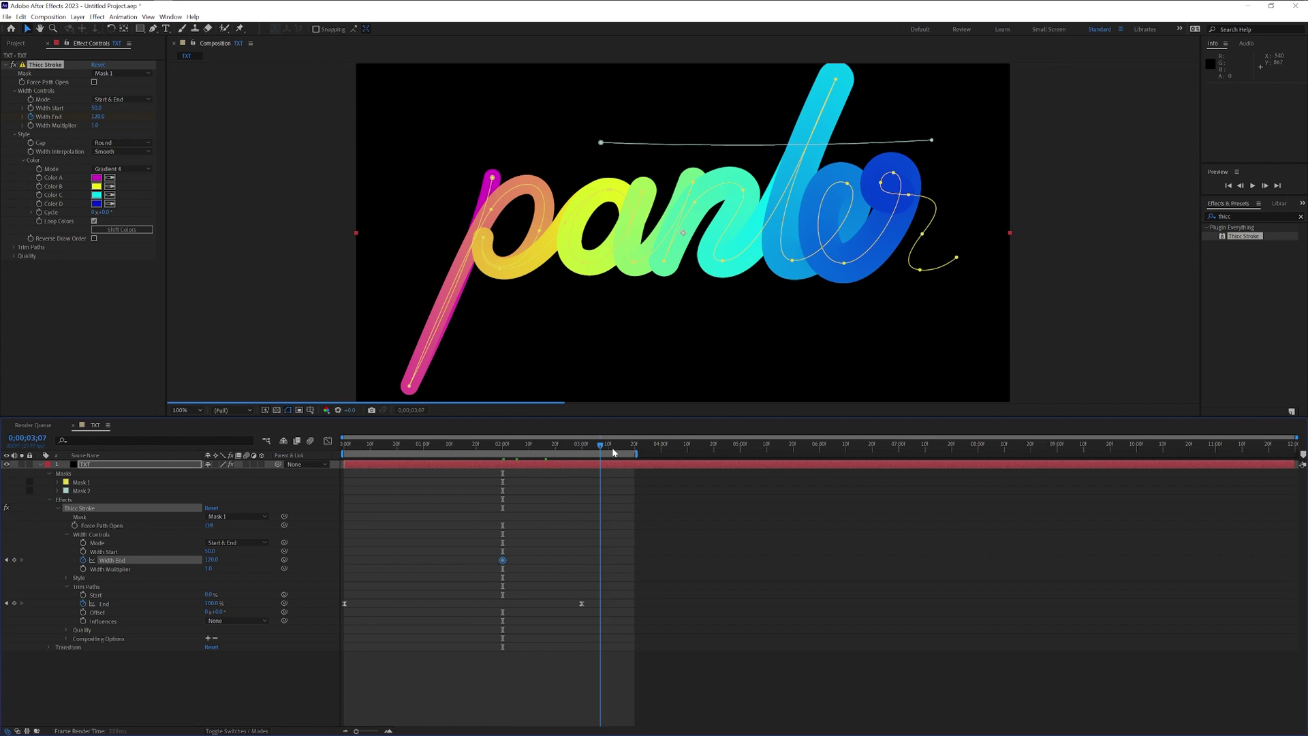
left_click(212, 560)
type("50")
key("Return")
key("space")
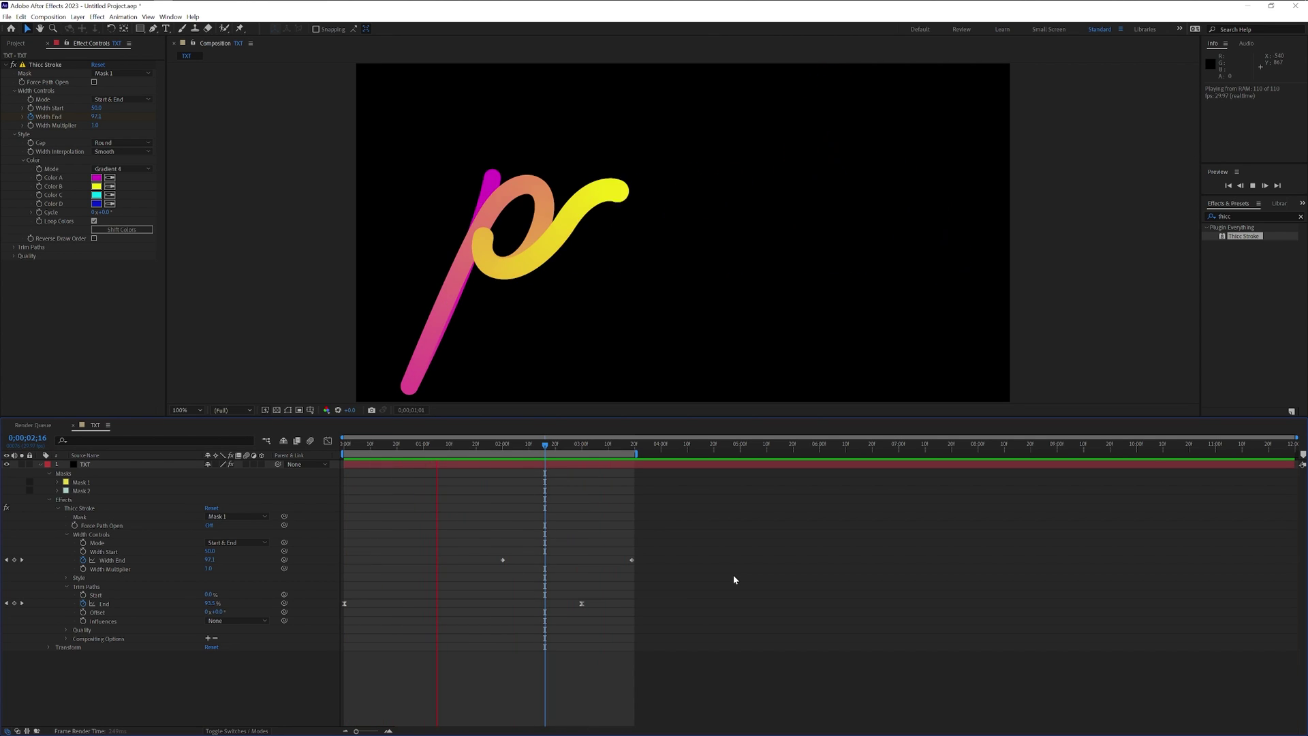
Ease both Width End keyframes, set Trim Paths Influences to Width, and preview.
left_click_drag(479, 536, 664, 566)
key("F9")
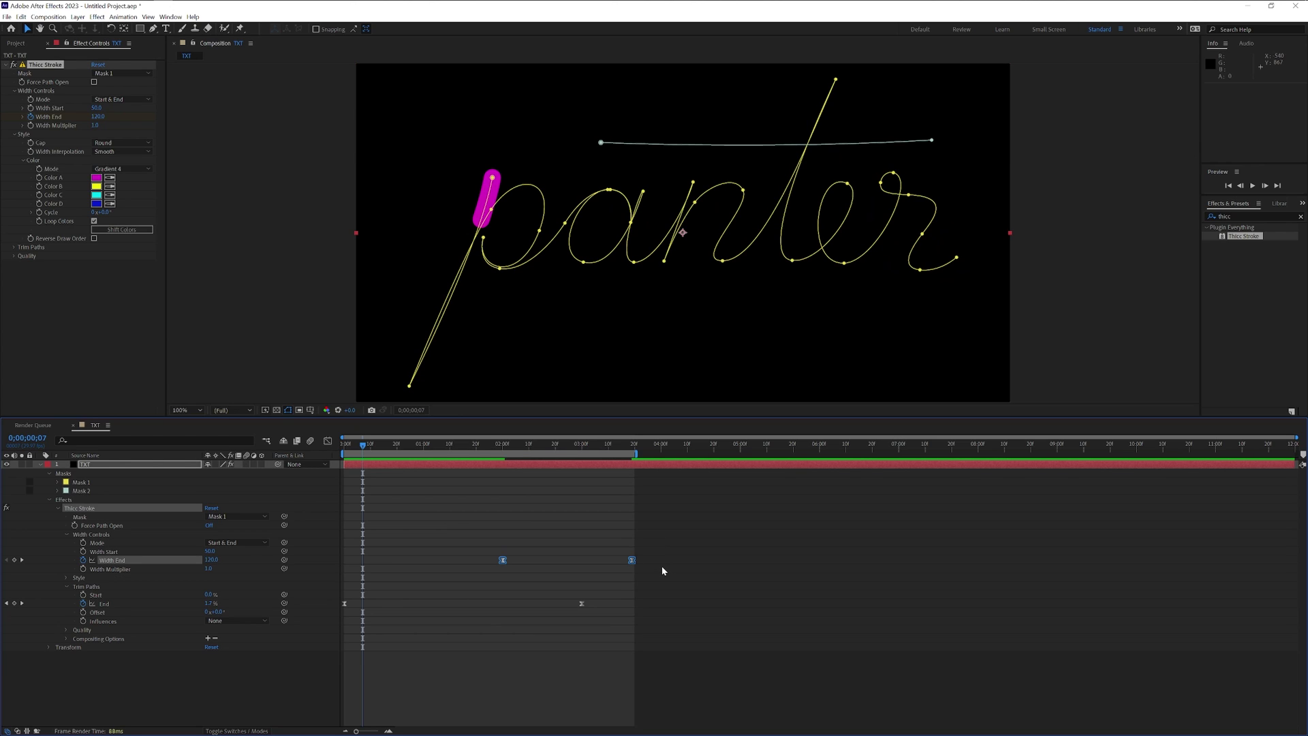
left_click(662, 570)
left_click(221, 622)
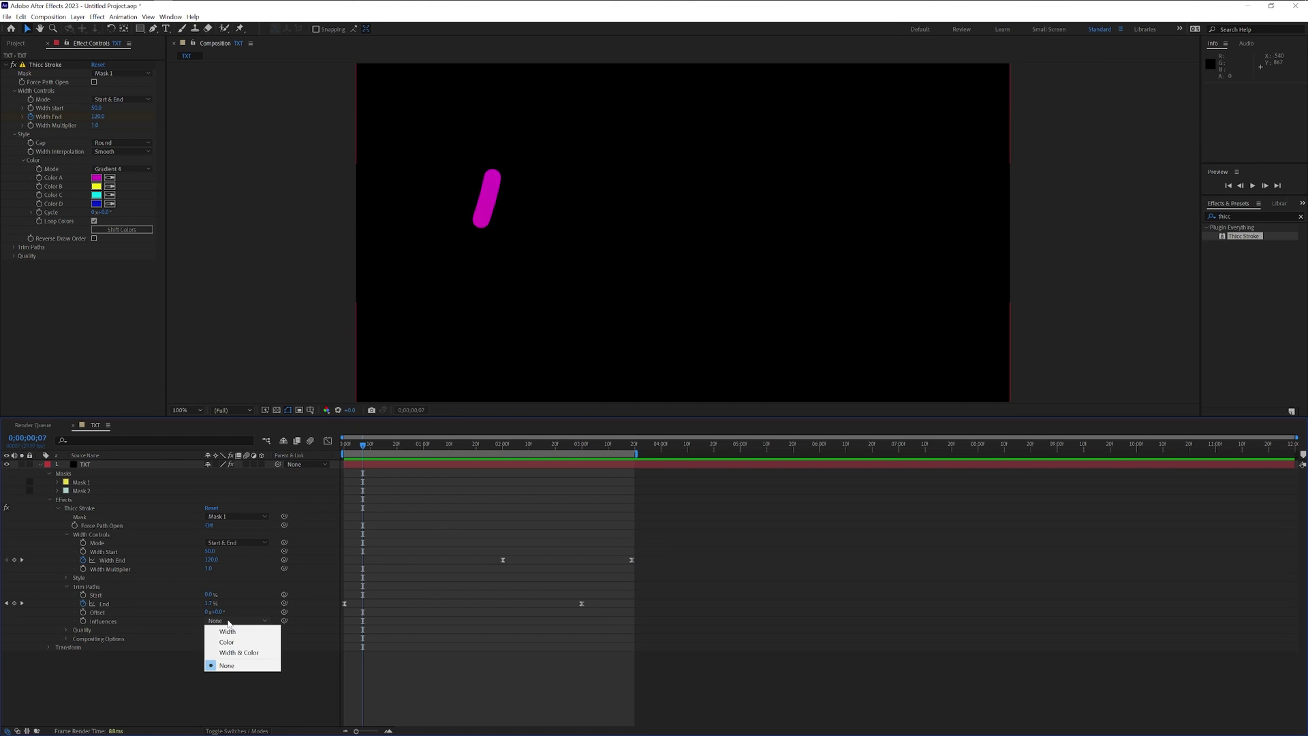
left_click(238, 635)
key("space")
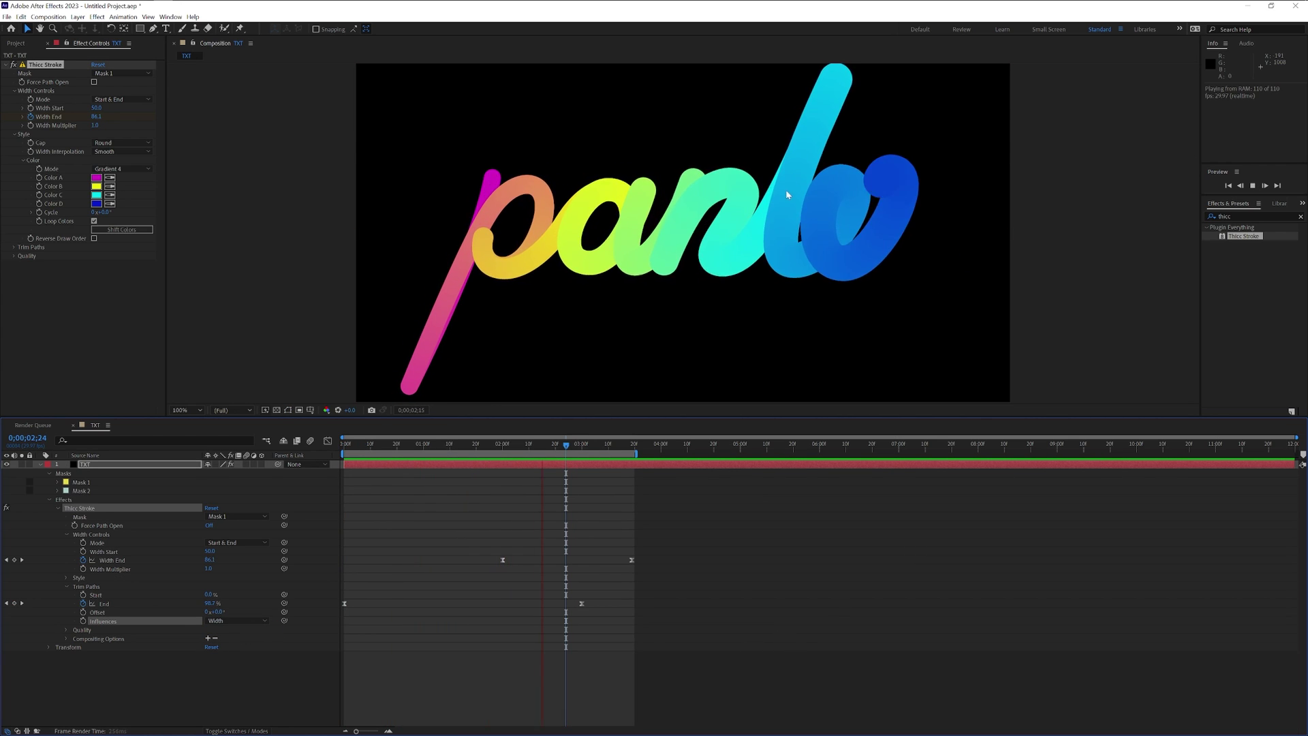
key("space")
Duplicate the TXT layer and switch the copy's Thicc Stroke to Mask 2.
left_click(252, 501)
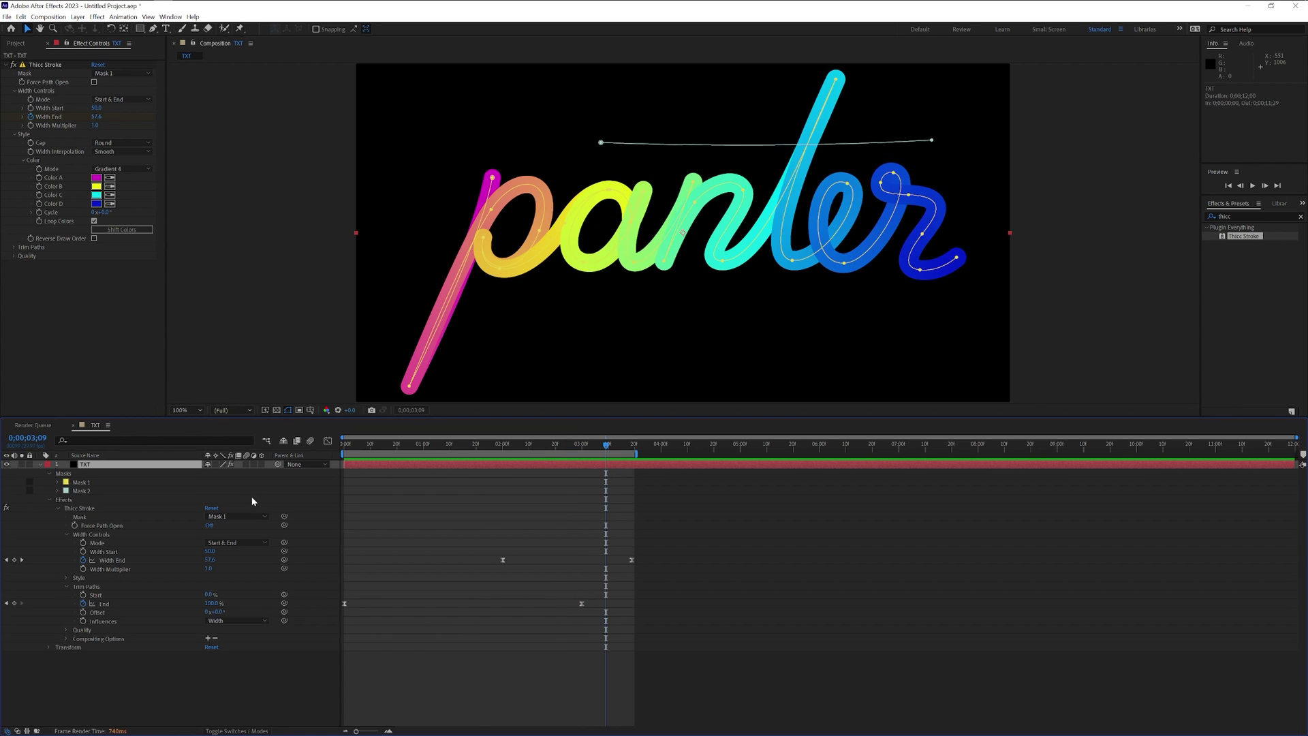
left_click(40, 465)
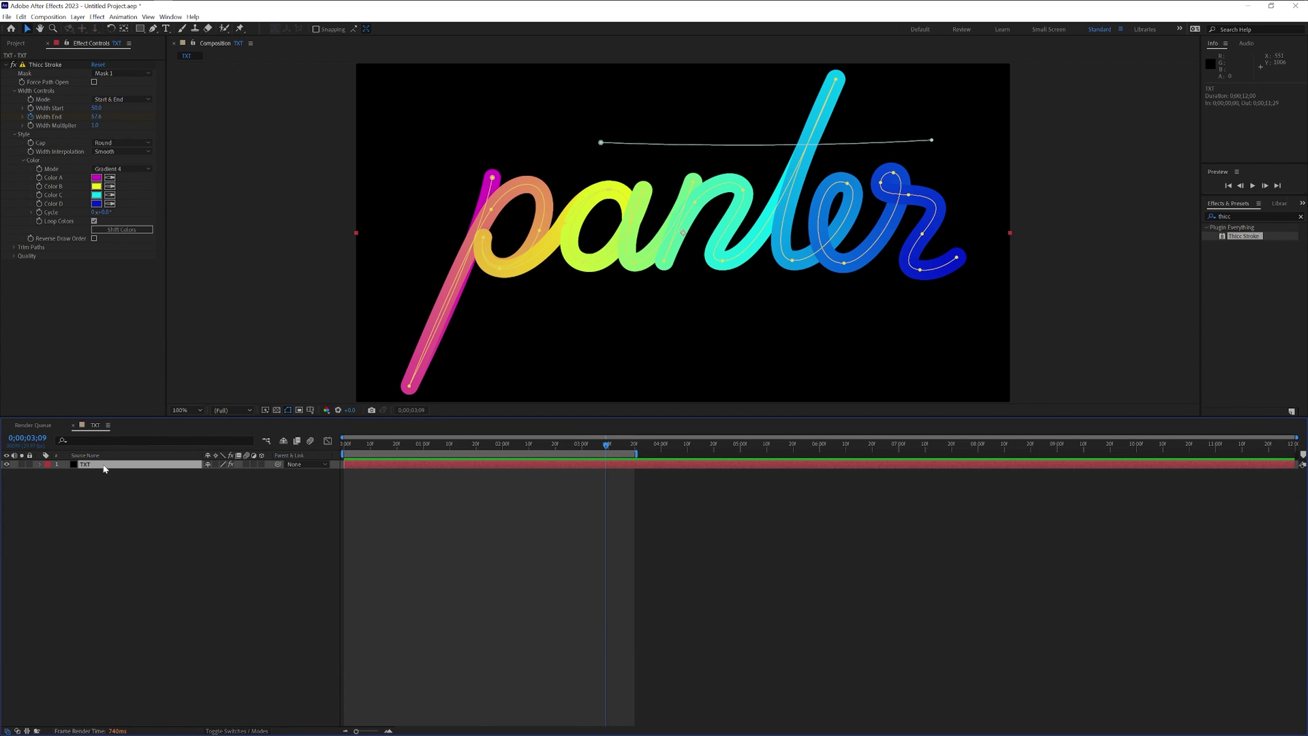
key("ctrl+d")
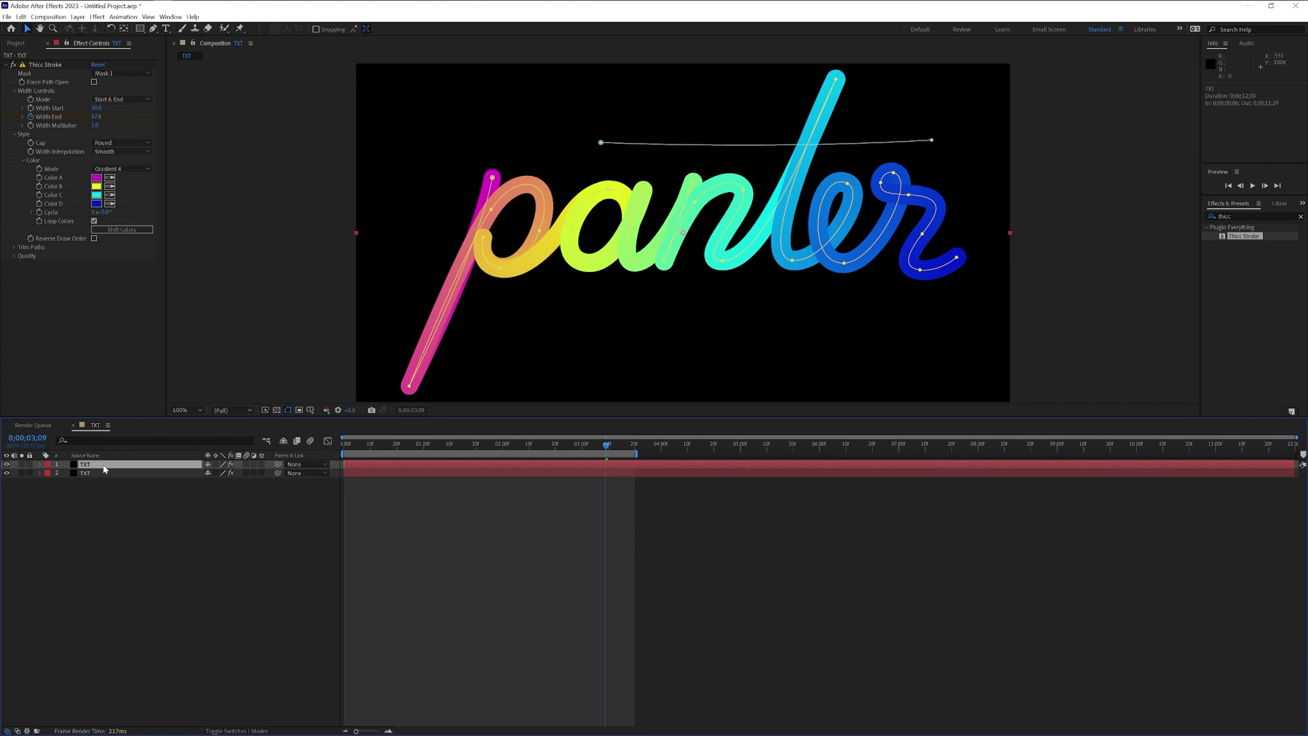
left_click(118, 74)
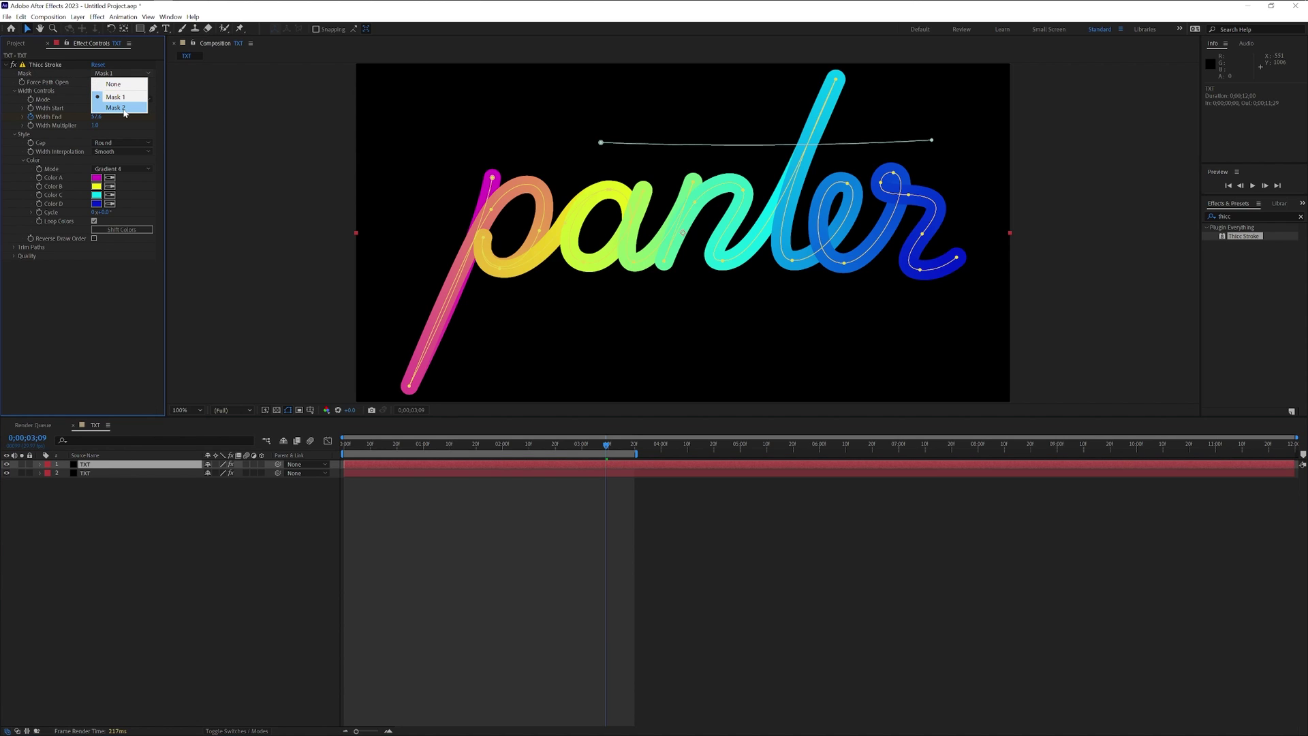
left_click(124, 109)
key("space")
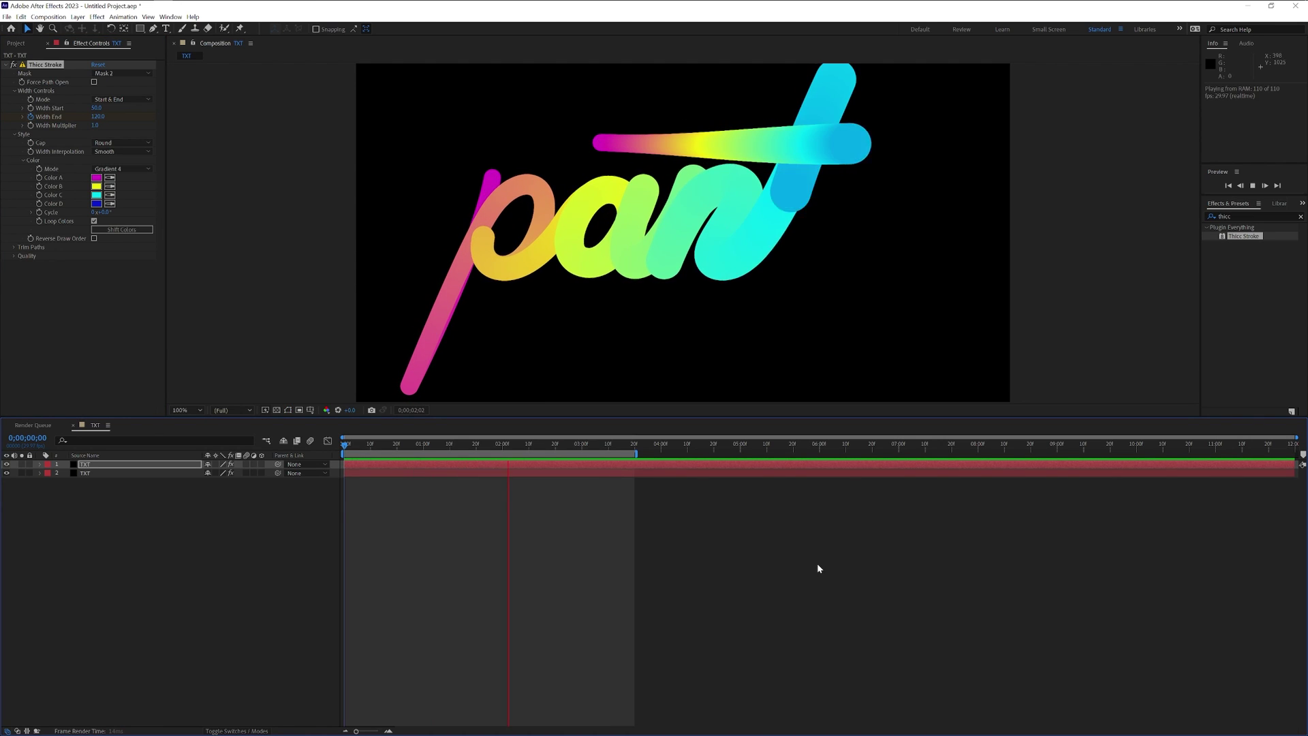
key("space")
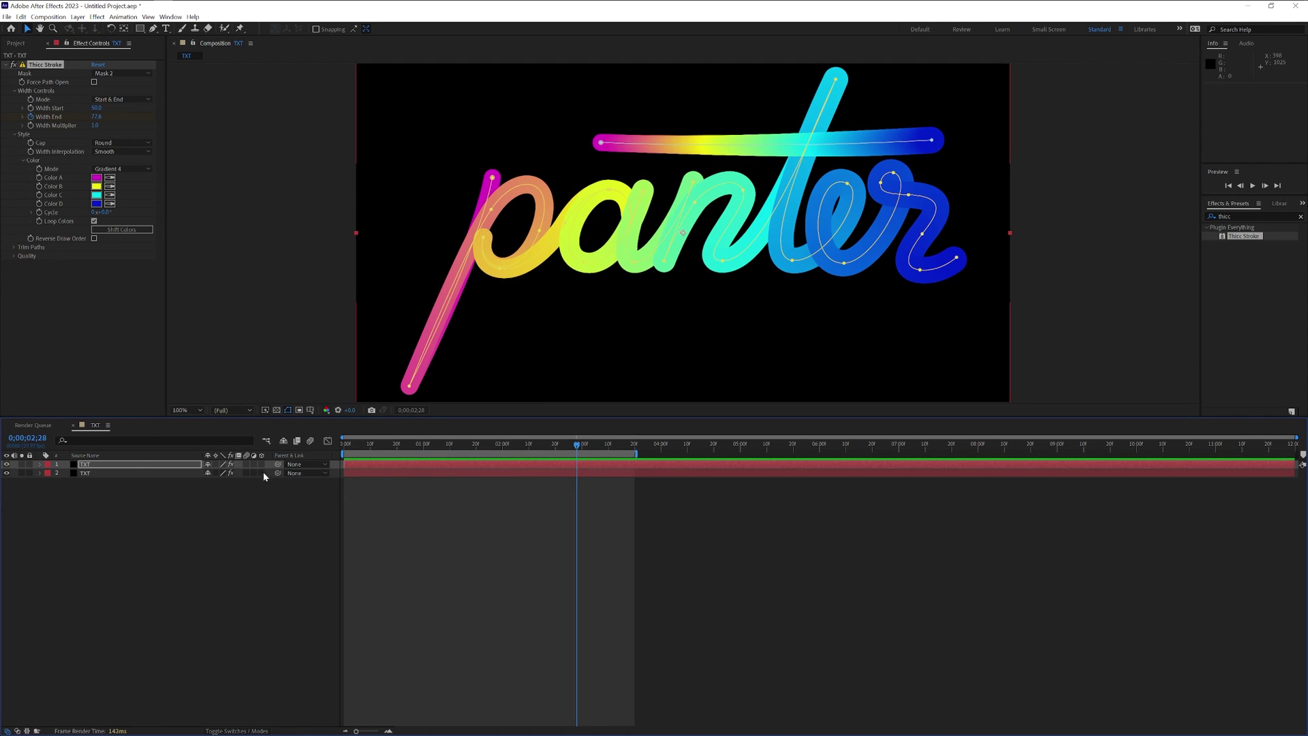
Drag the top layer's first Trim Paths End keyframe later so the crossbar draws after the word.
left_click(127, 466)
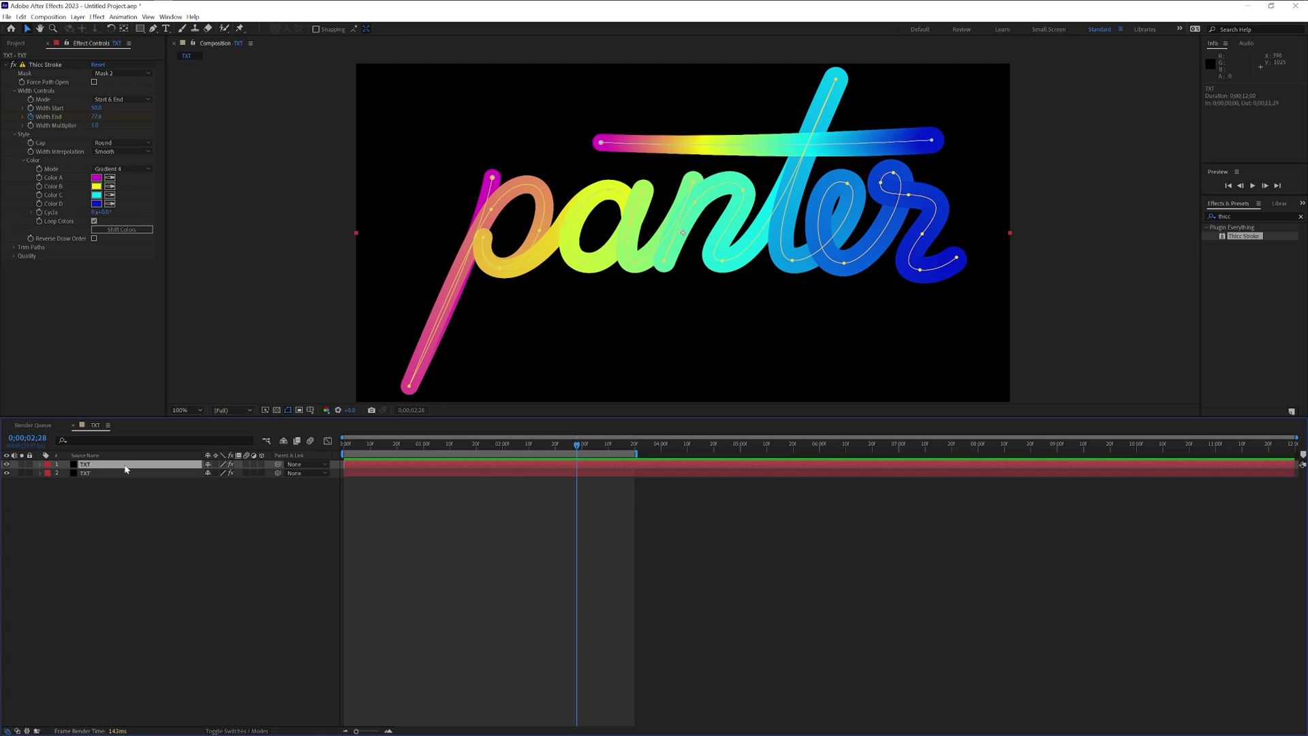
key("u")
left_click(134, 495)
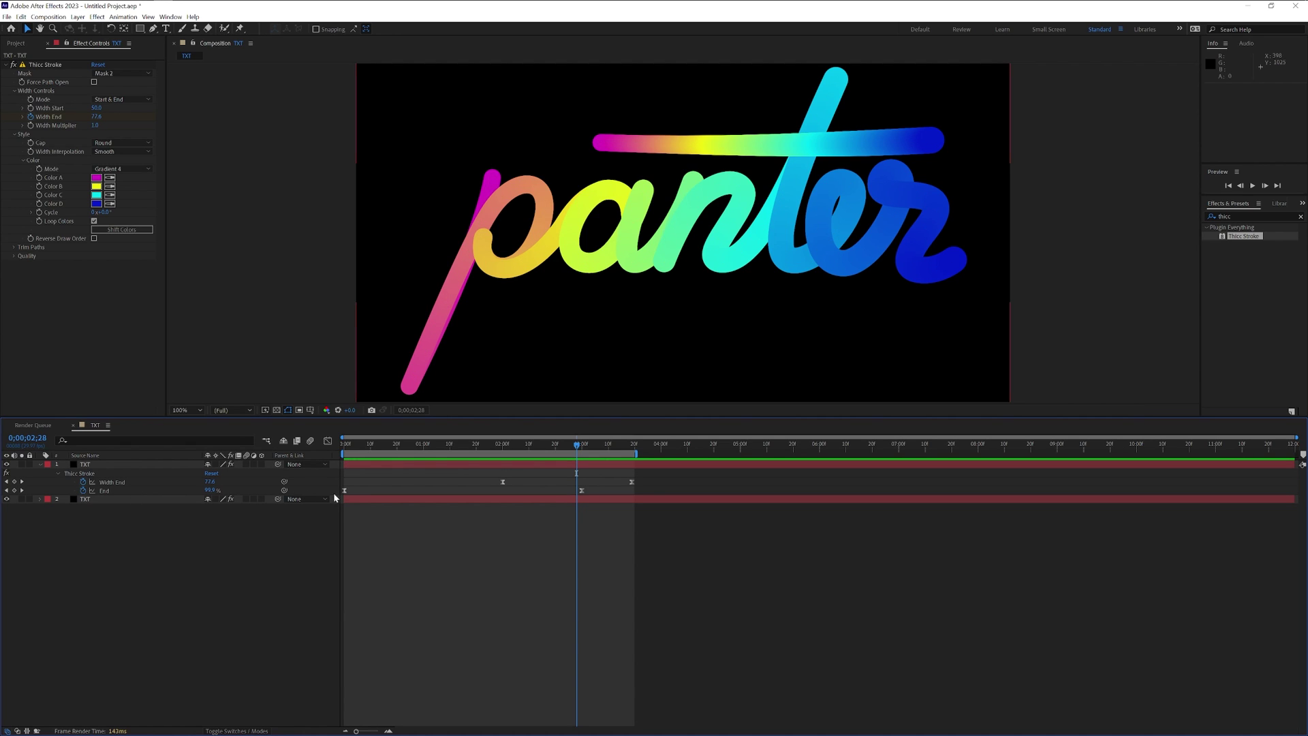
left_click_drag(344, 490, 352, 490)
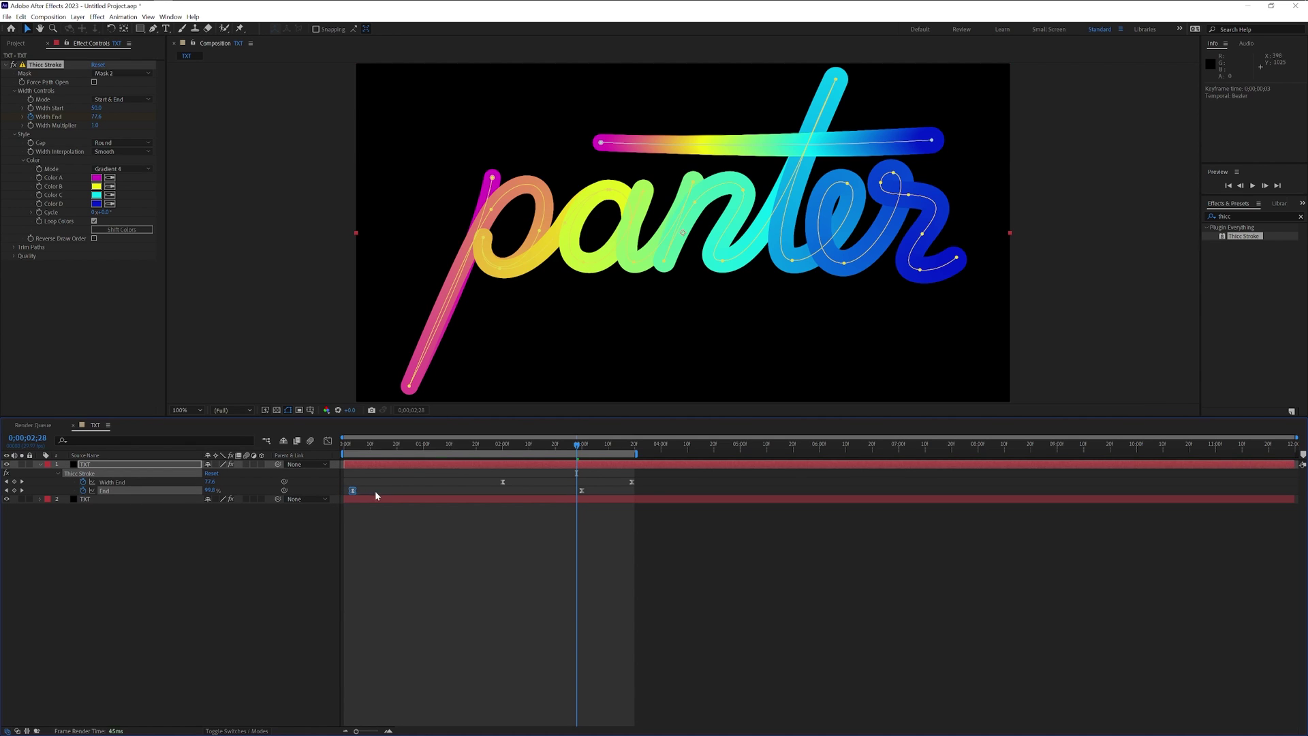
left_click_drag(438, 498, 450, 498)
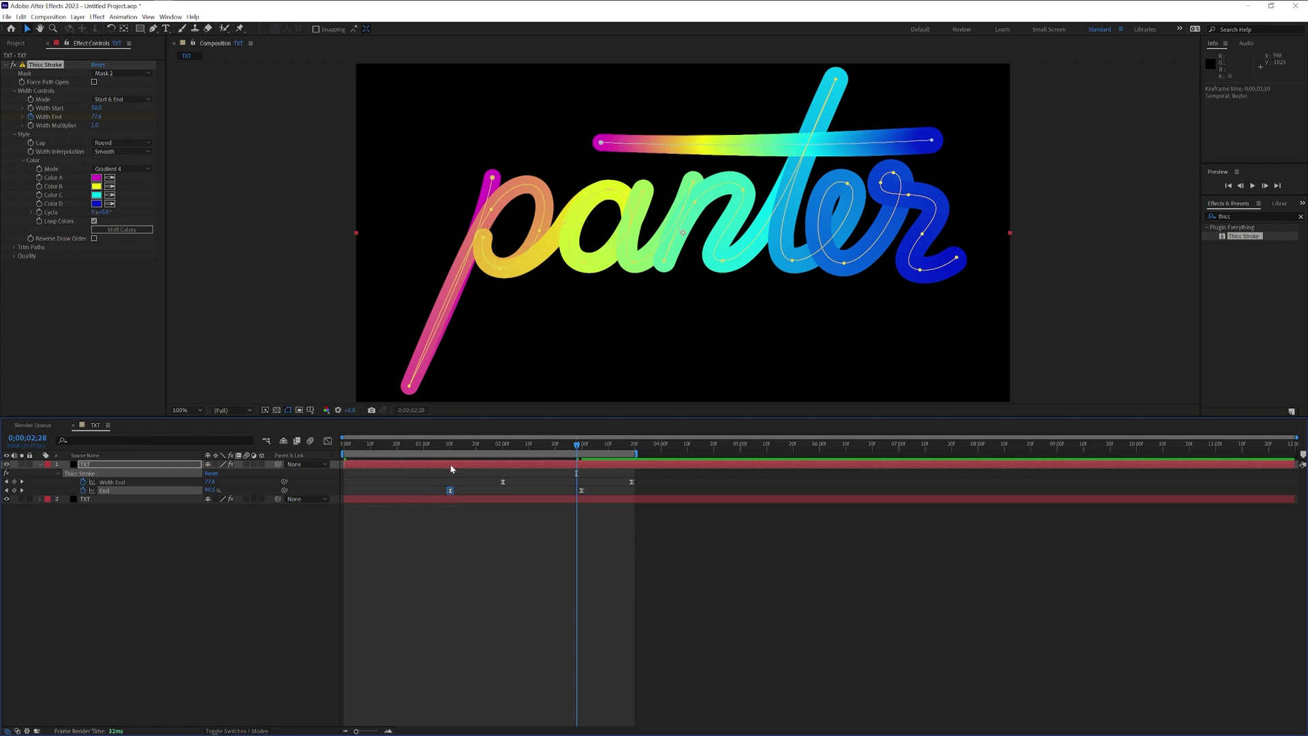
key("space")
left_click(569, 574)
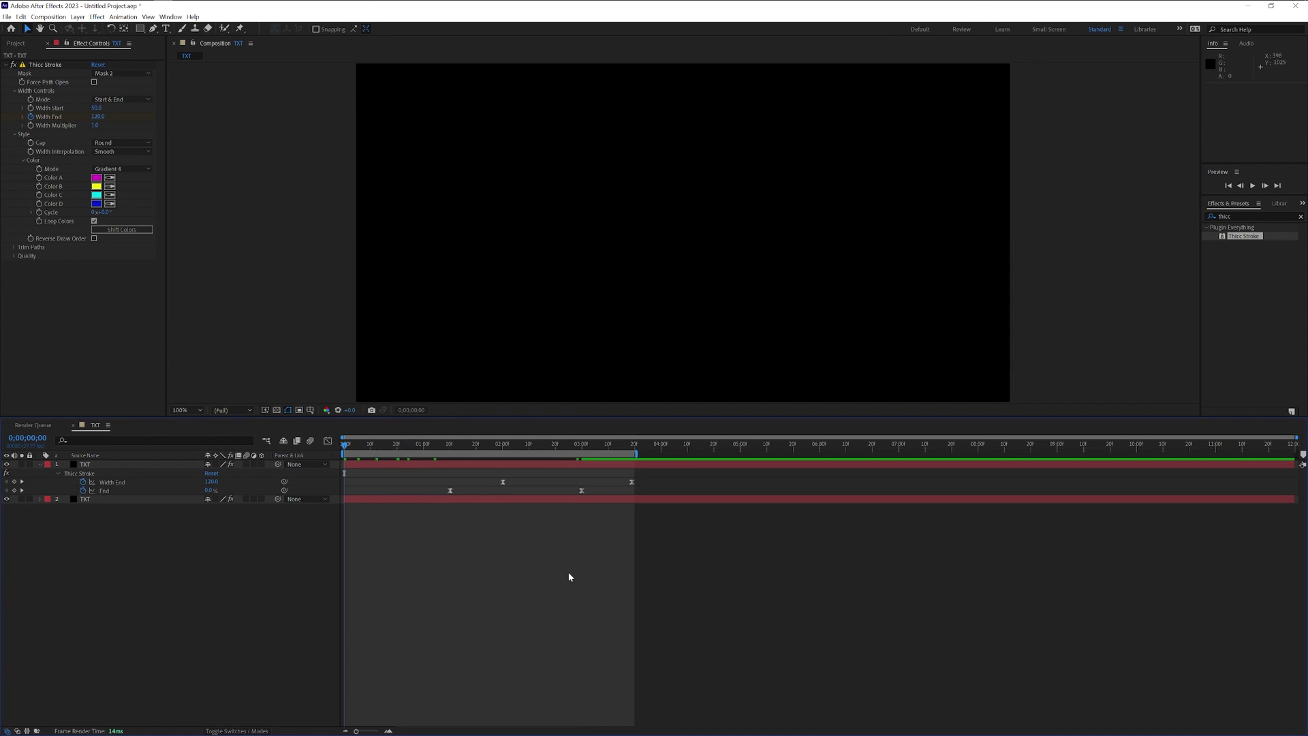
left_click_drag(449, 490, 534, 491)
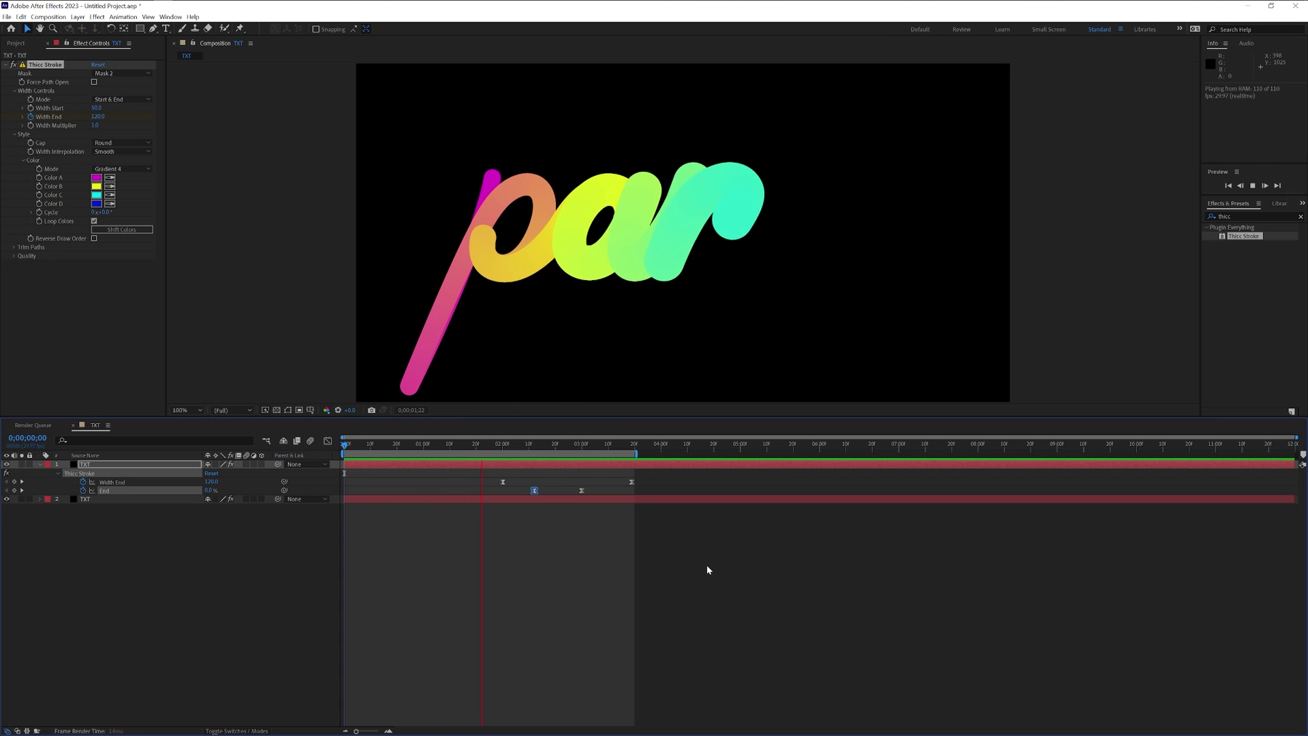
left_click(455, 567)
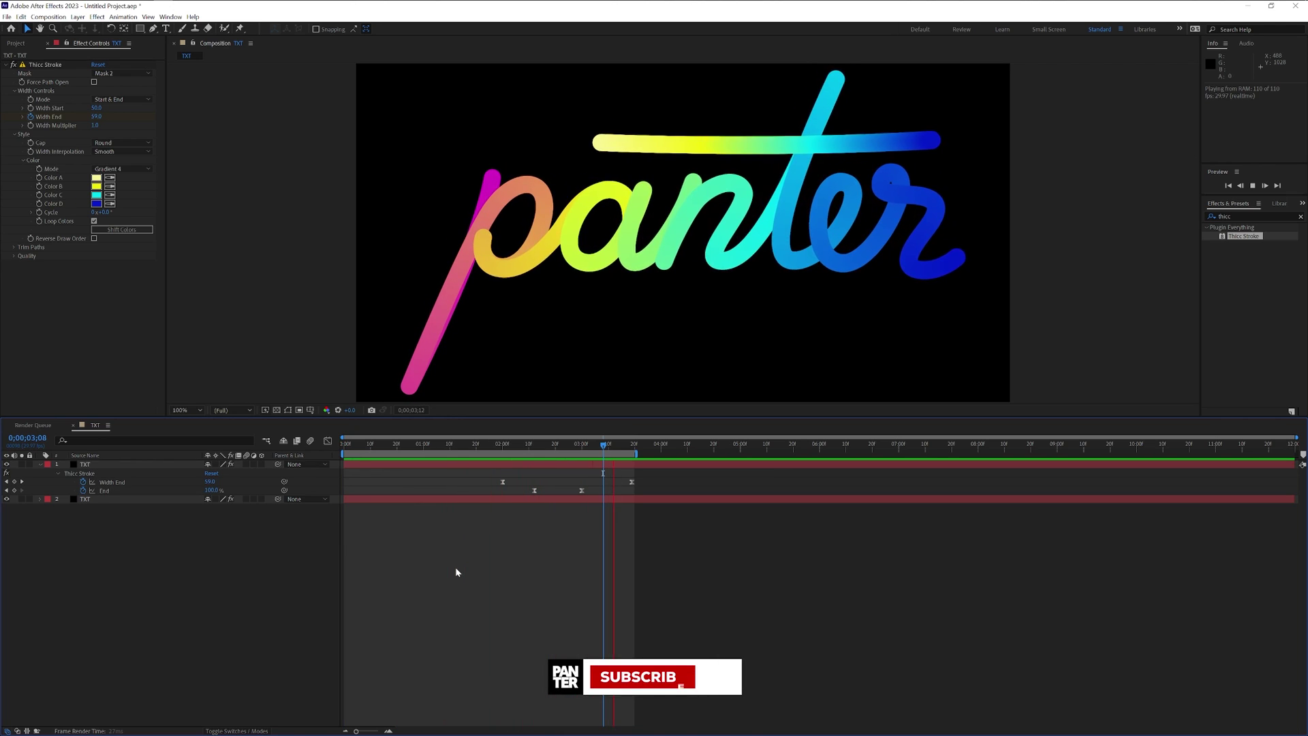